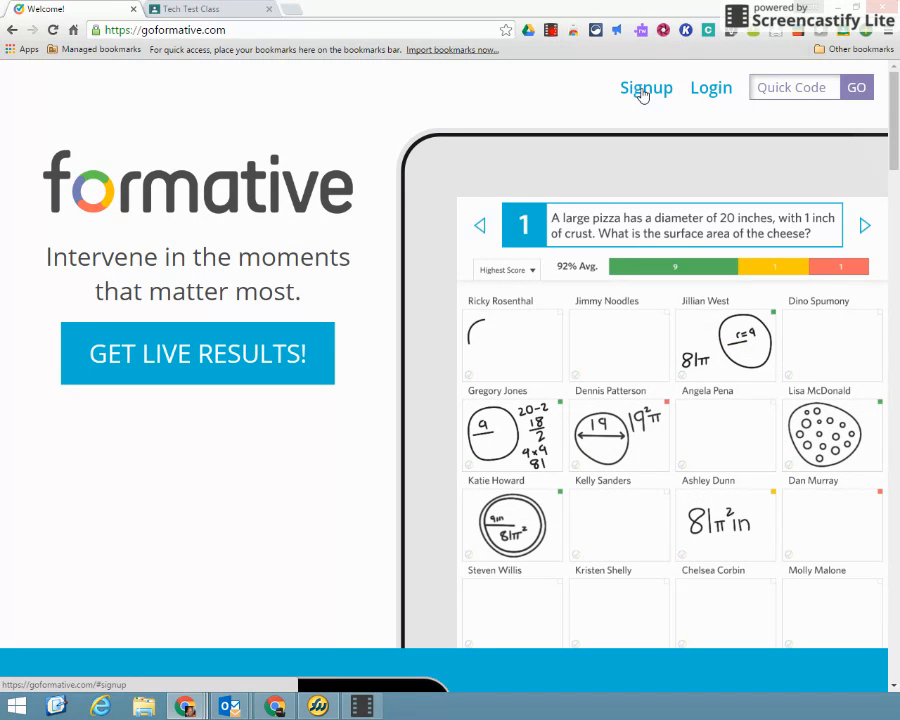
# Step: Log in to Formative with the Google account and create a new assignment
pyautogui.click(707, 92)
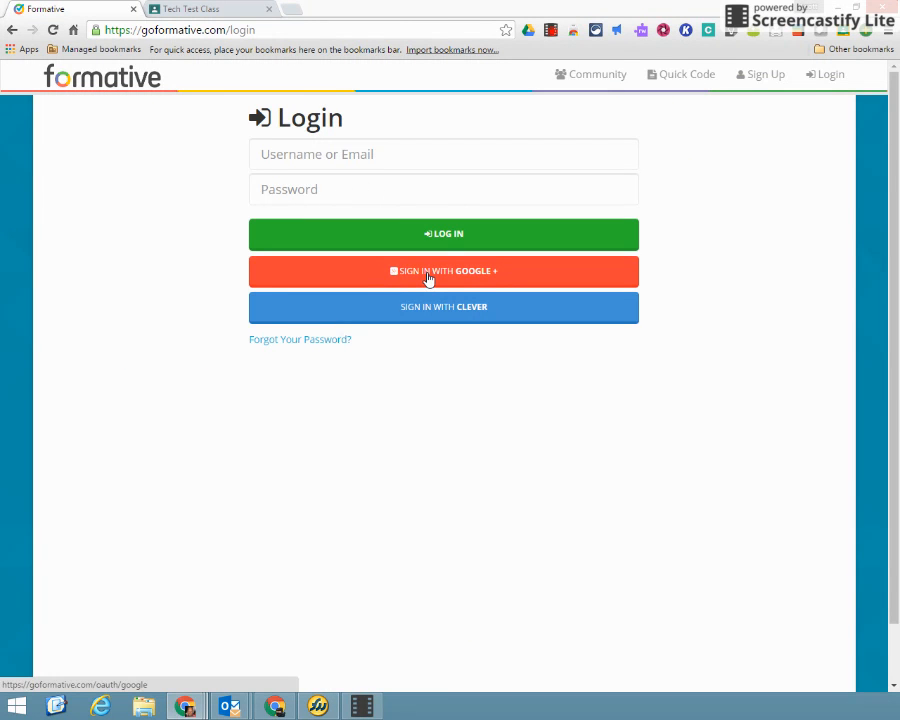
pyautogui.click(428, 277)
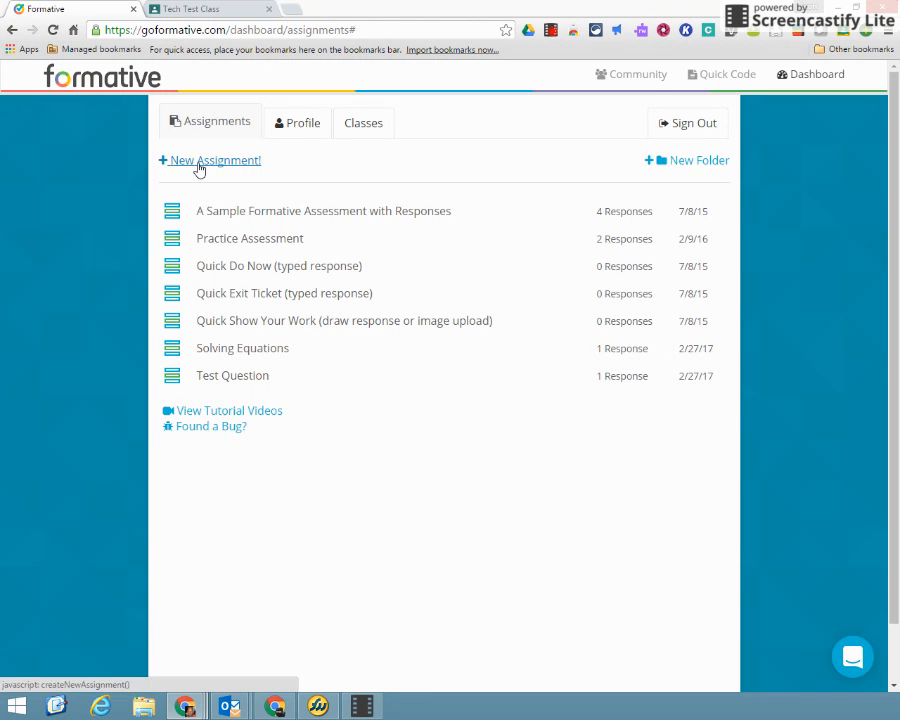
pyautogui.click(199, 168)
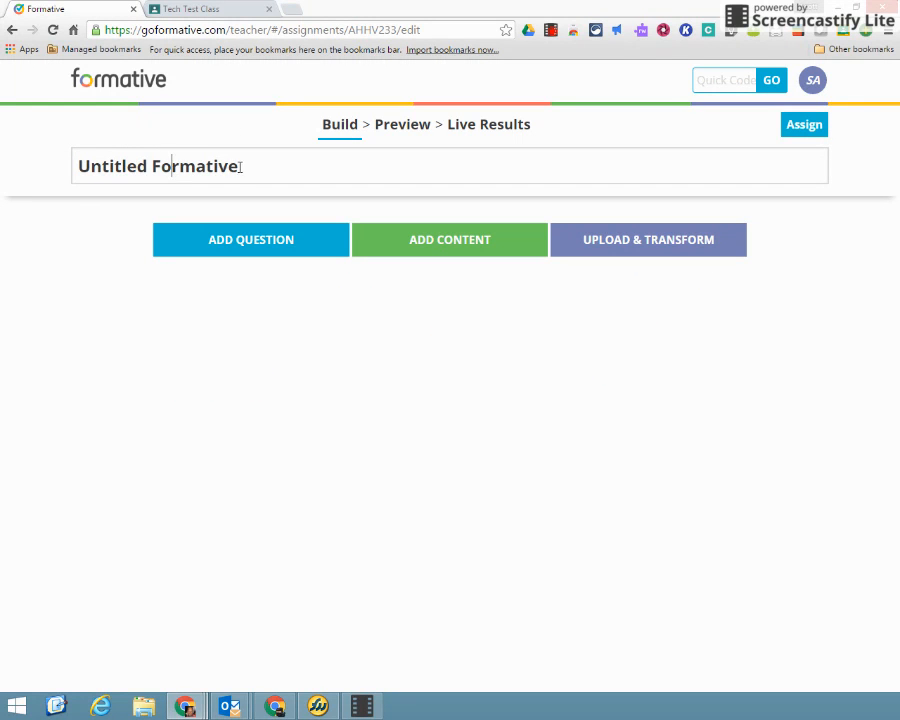
# Step: Replace the untitled formative's title with "Practice Assignment"
pyautogui.moveTo(240, 166); pyautogui.dragTo(66, 171)
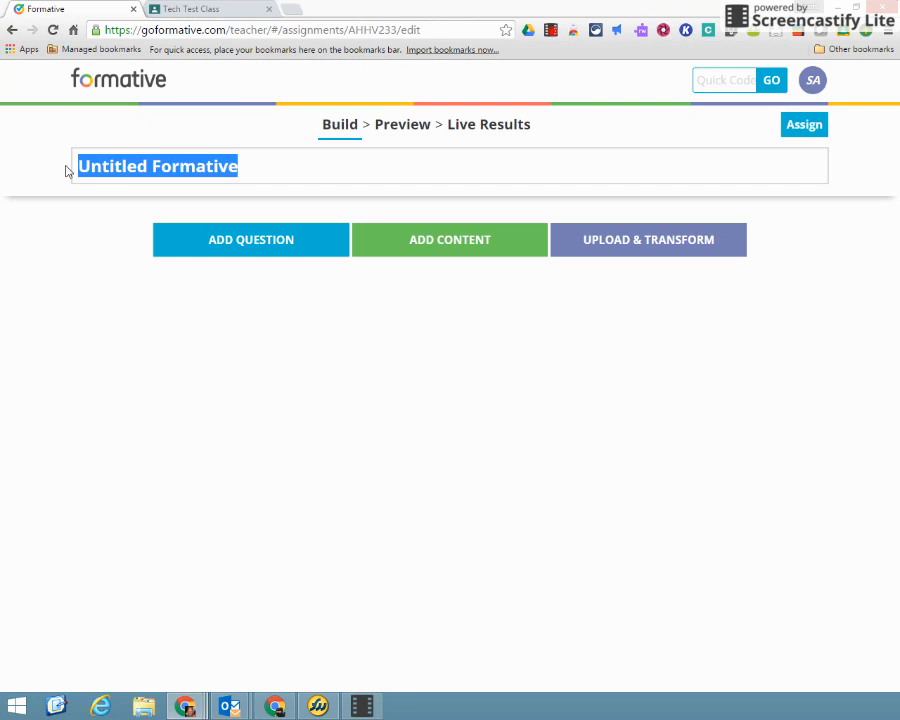
pyautogui.write('Practice ')
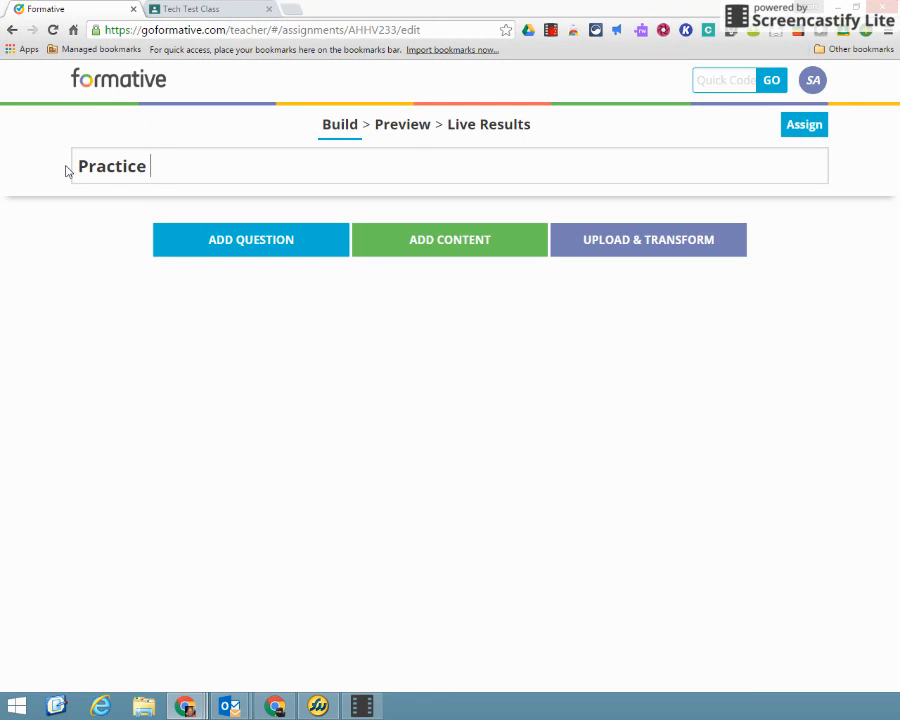
pyautogui.write('Assignmen')
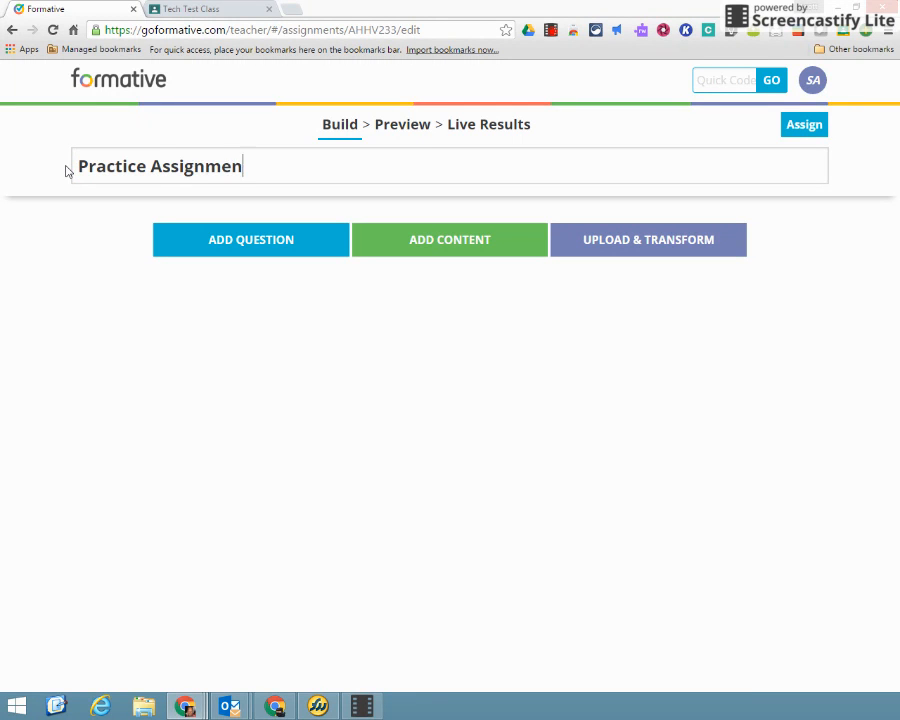
pyautogui.write('t')
# Step: Add a Show Your Work question with the text "Solve for x: 2x+9=11"
pyautogui.click(240, 248)
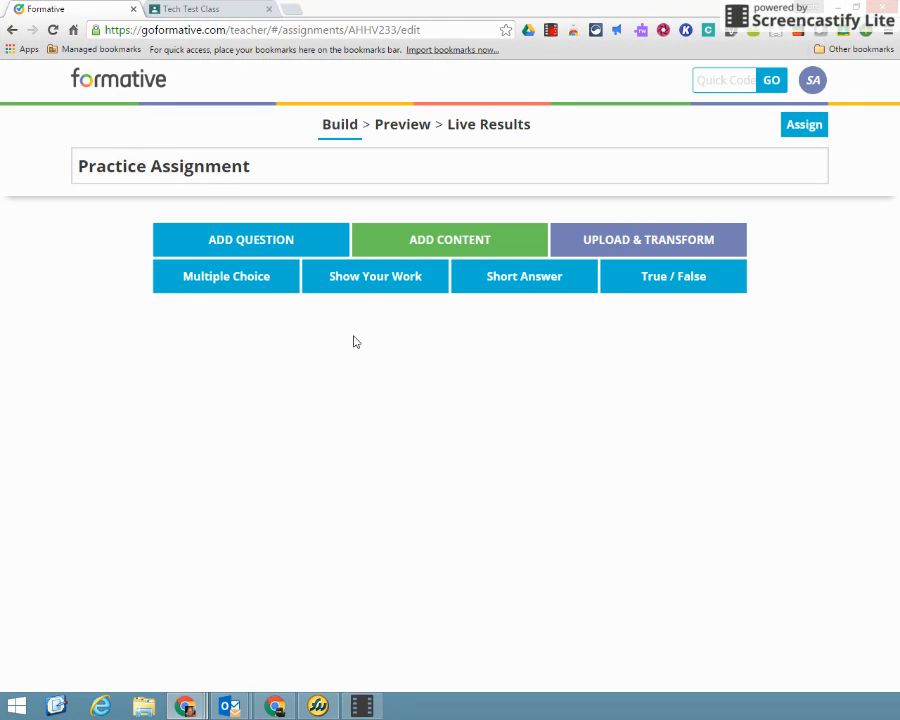
pyautogui.click(375, 276)
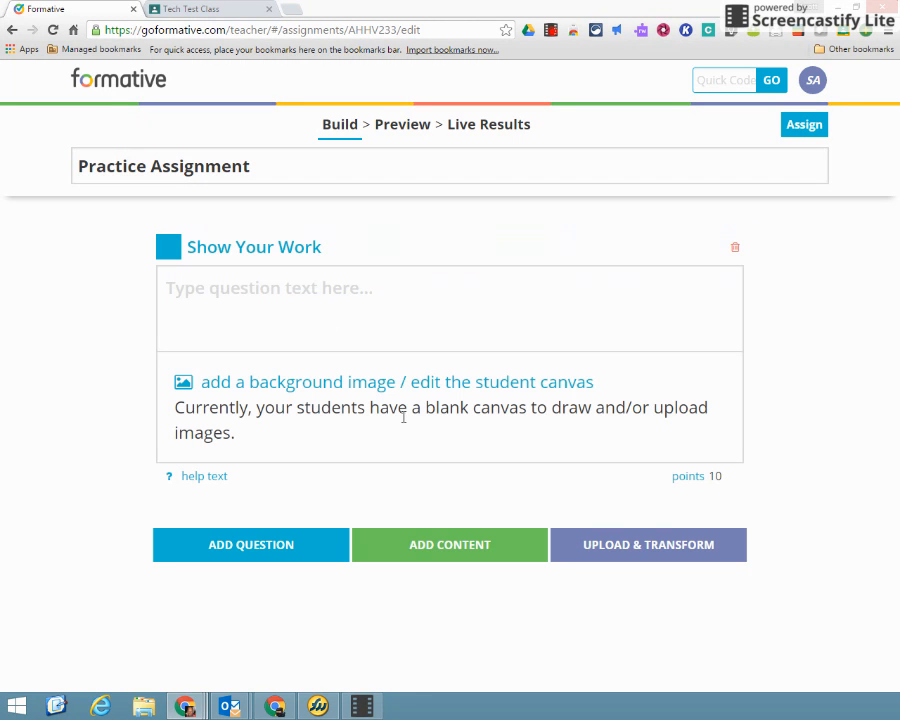
pyautogui.click(215, 298)
pyautogui.write('2')
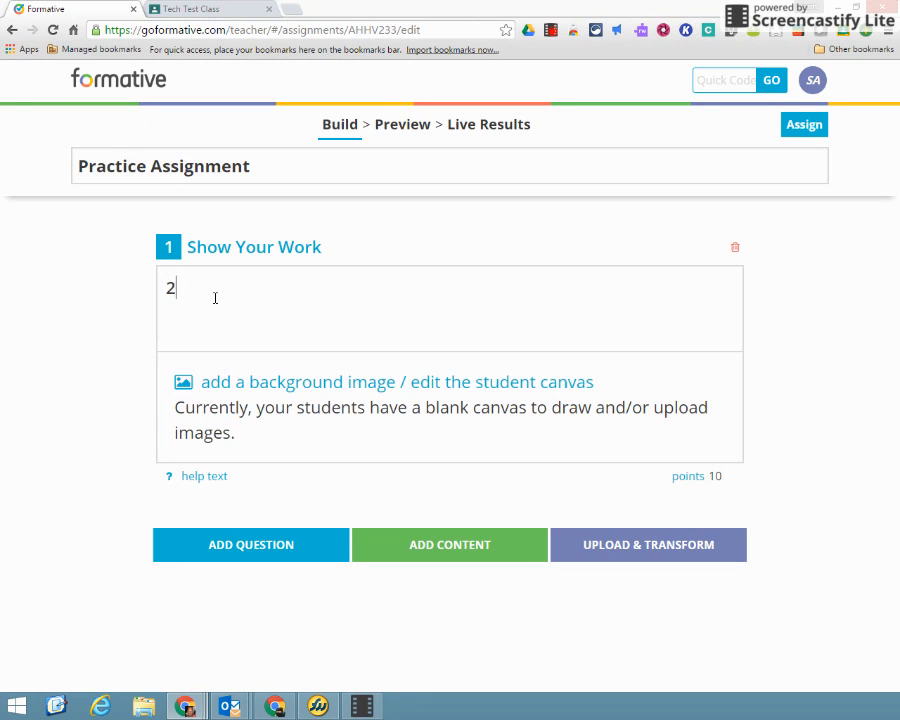
pyautogui.write('x+9=11')
pyautogui.click(168, 288)
pyautogui.write('Solve th')
pyautogui.press('BackSpace')
pyautogui.press('BackSpace')
pyautogui.write('for x:')
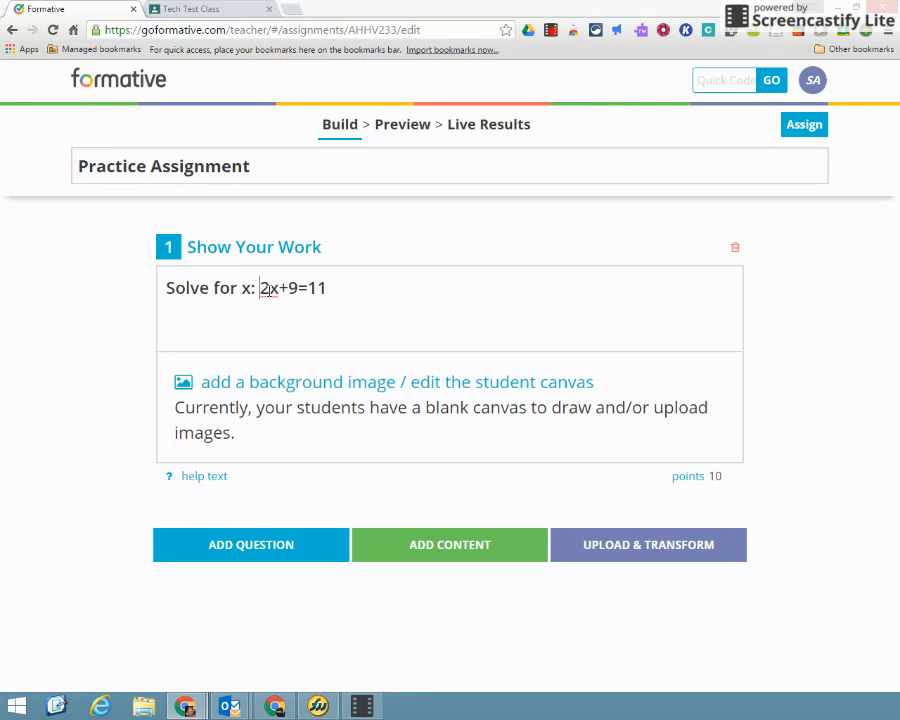
pyautogui.click(266, 289)
# Step: Preview the assignment as a student, and enable it for everyone in its assign settings
pyautogui.click(398, 128)
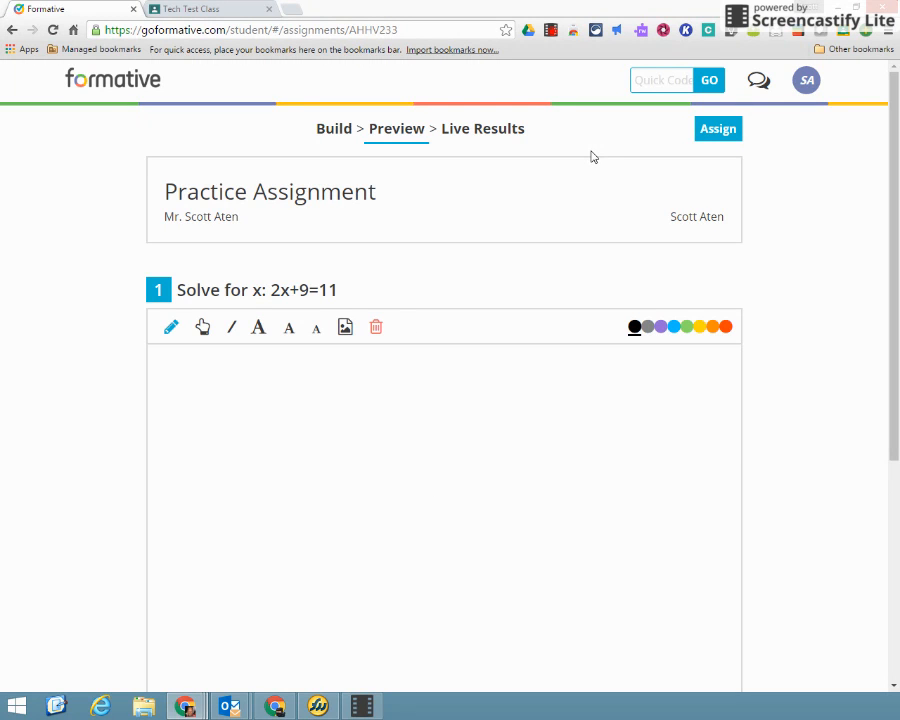
pyautogui.click(716, 130)
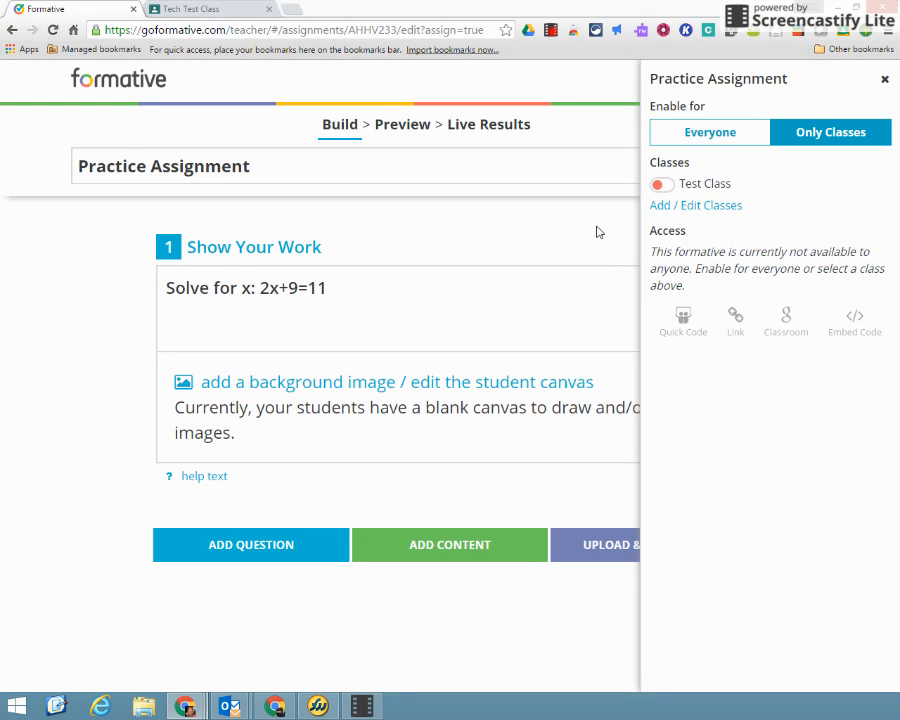
pyautogui.click(701, 139)
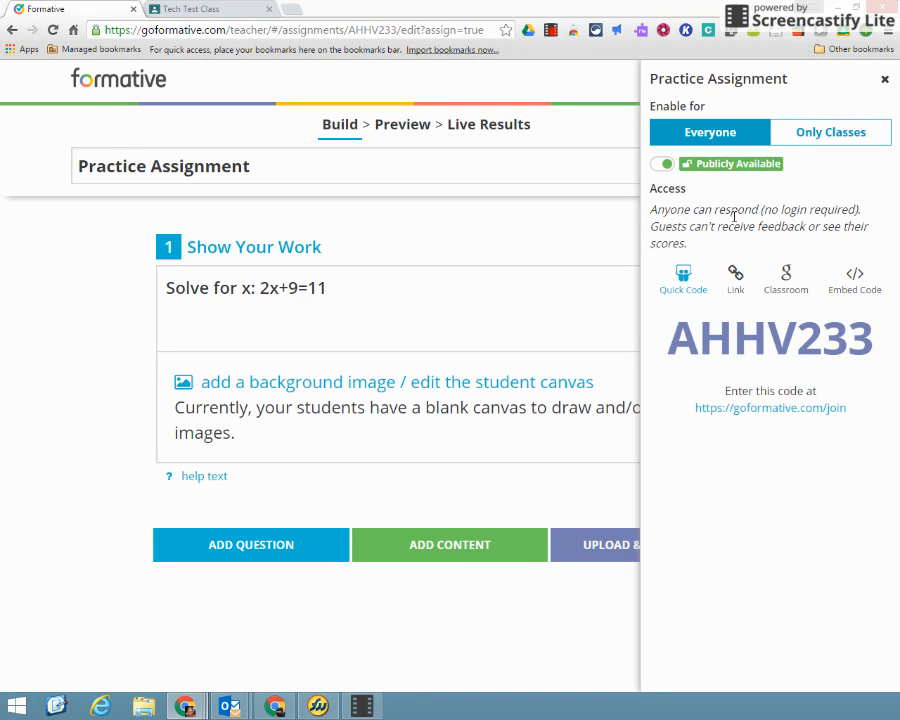
# Step: Copy the student link of the Practice Assignment from its access options
pyautogui.click(735, 275)
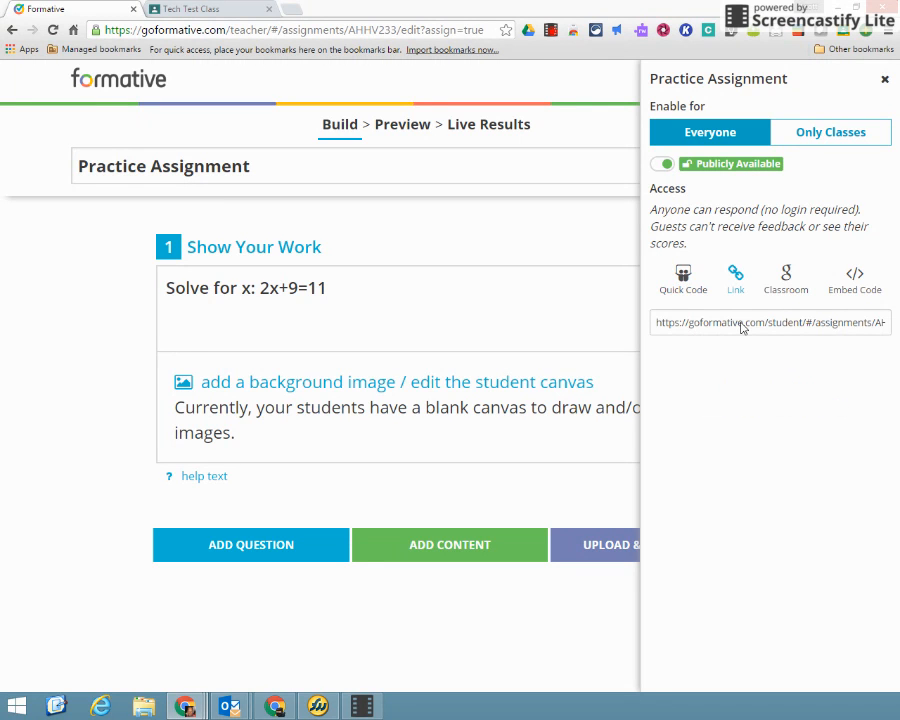
pyautogui.click(741, 325)
pyautogui.rightClick(740, 326)
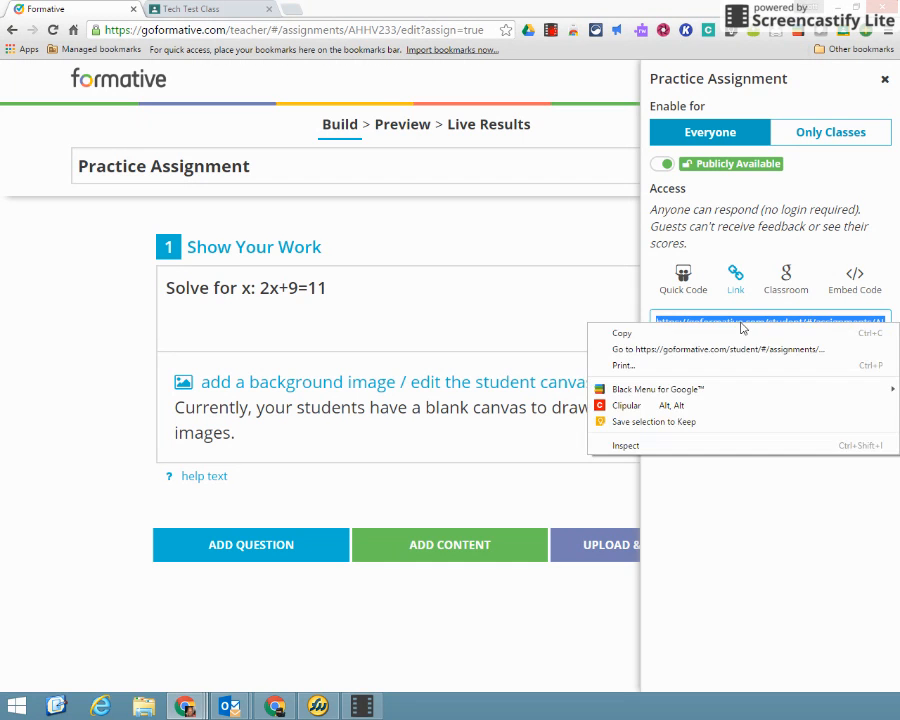
pyautogui.click(732, 333)
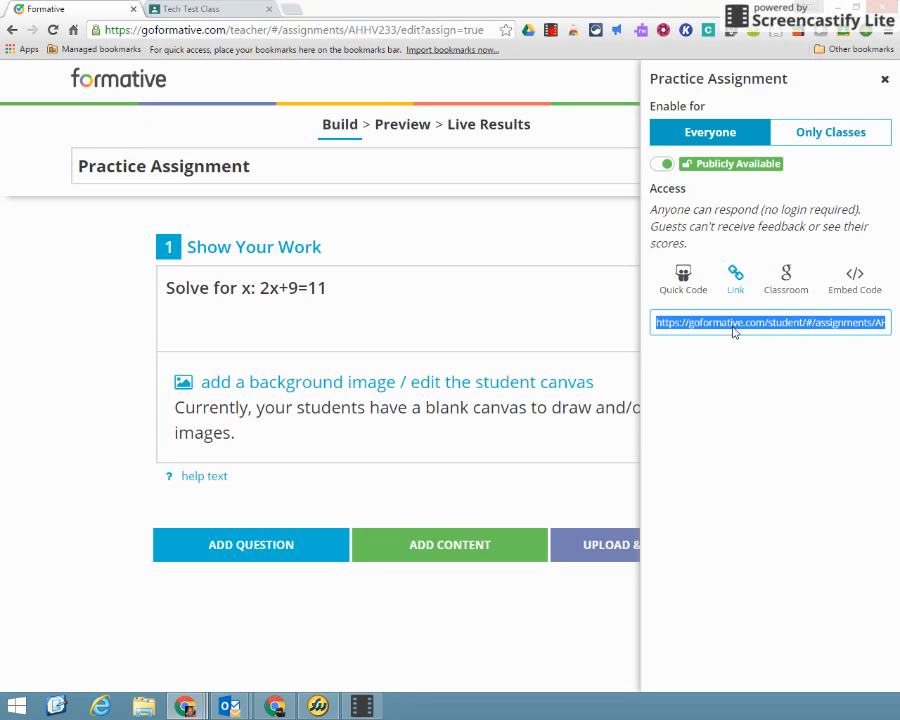
# Step: Switch to Tech Test Class in Google Classroom and create an assignment titled "Quick Check"
pyautogui.click(185, 10)
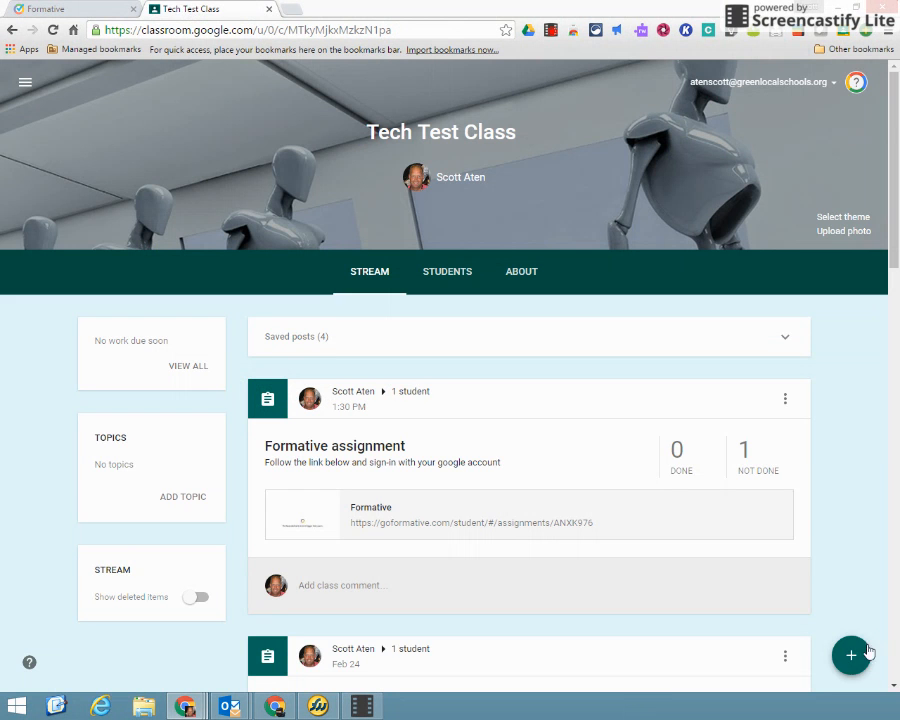
pyautogui.moveTo(851, 655)
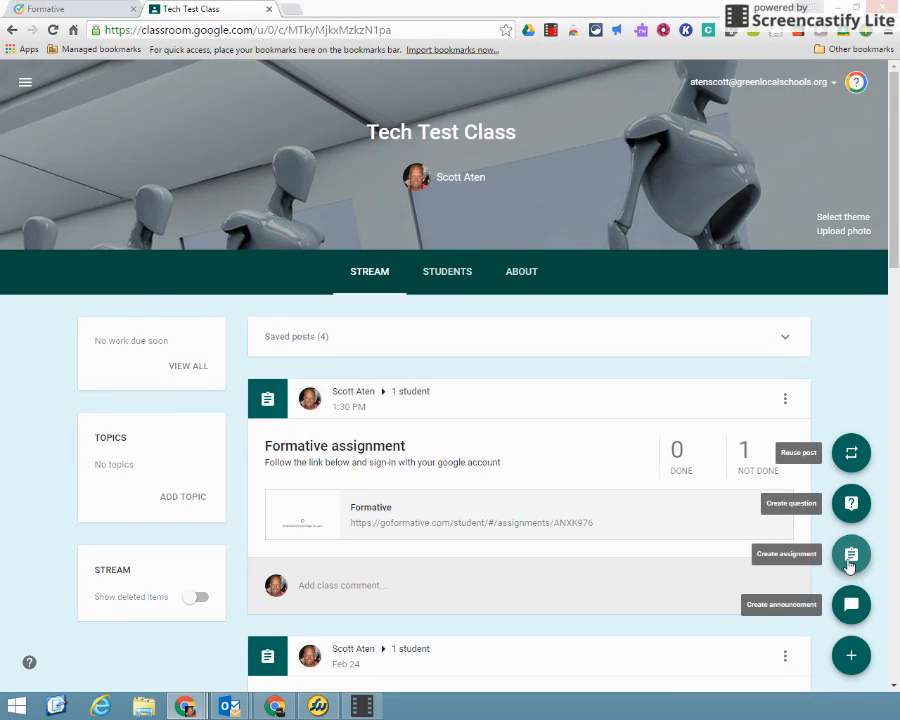
pyautogui.click(851, 553)
pyautogui.click(254, 356)
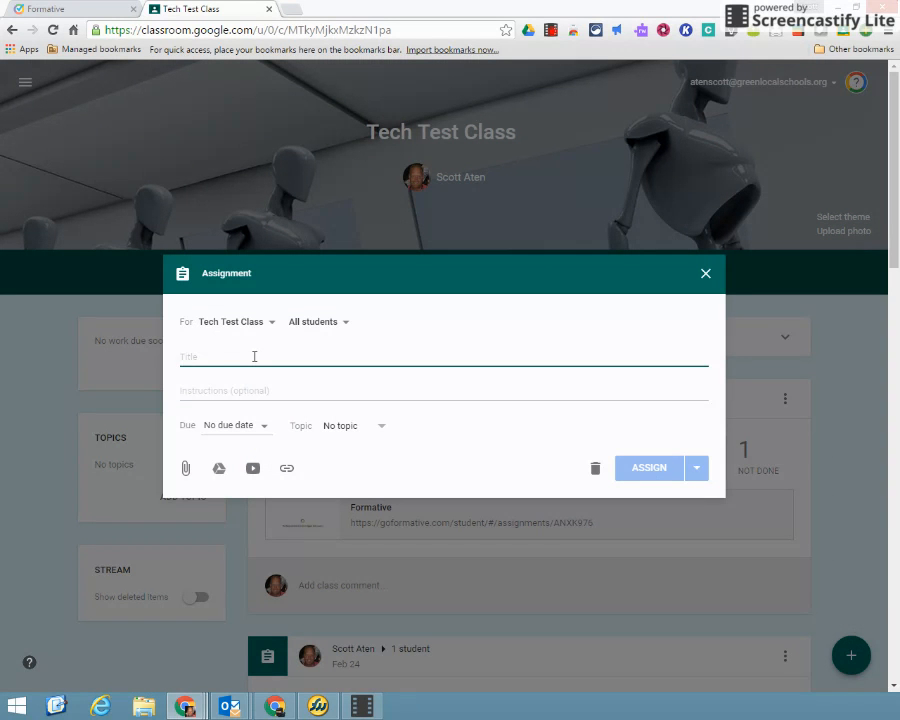
pyautogui.write('Qui')
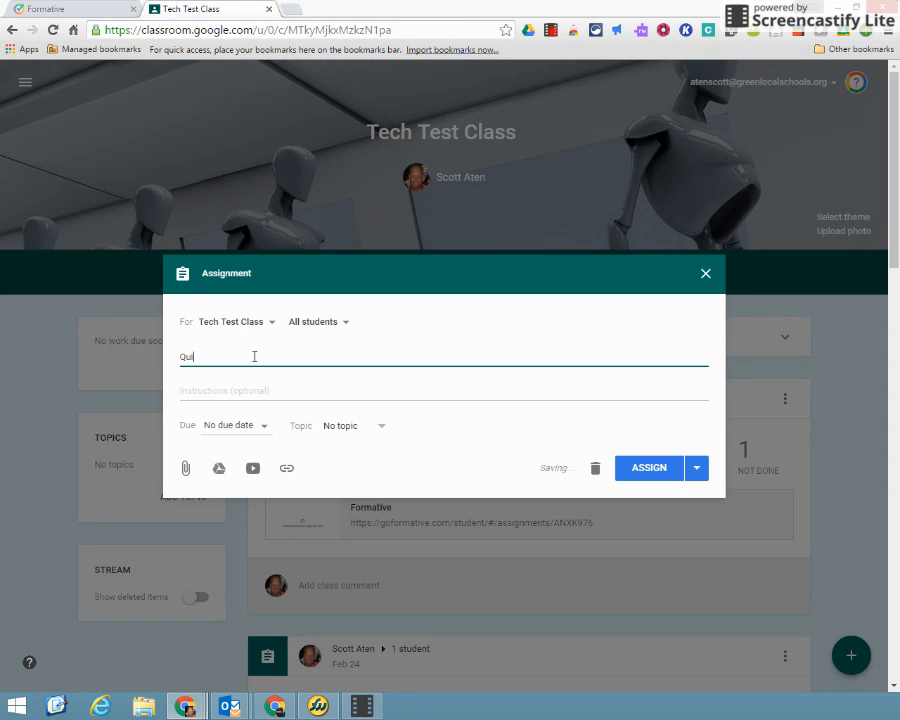
pyautogui.write('ck Check')
# Step: Enter the assignment instructions "Click on the link below and sign-in with your google account"
pyautogui.click(206, 390)
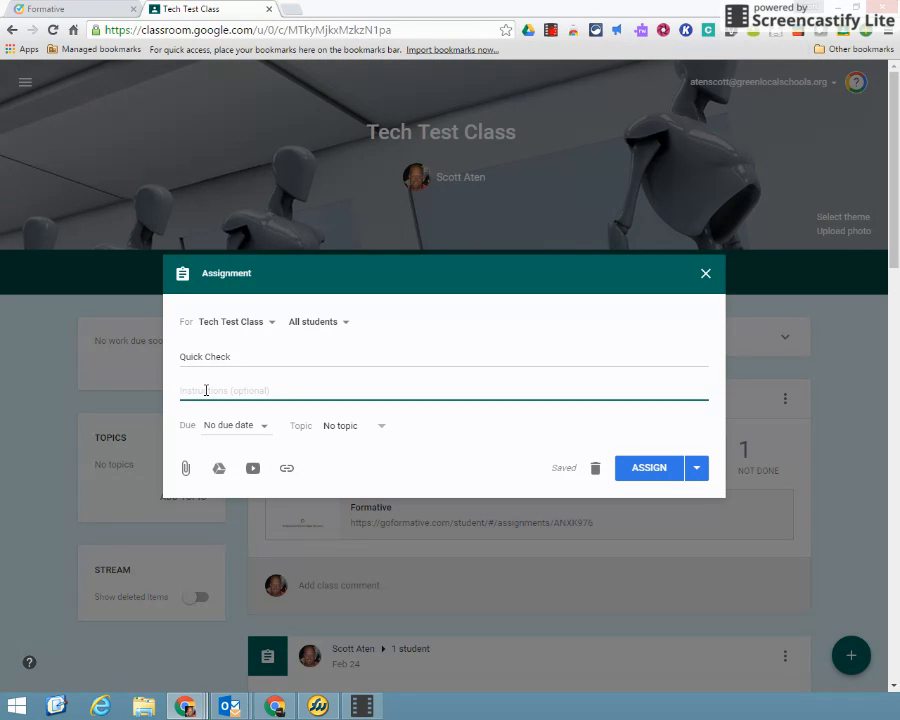
pyautogui.write('Click on the link bel')
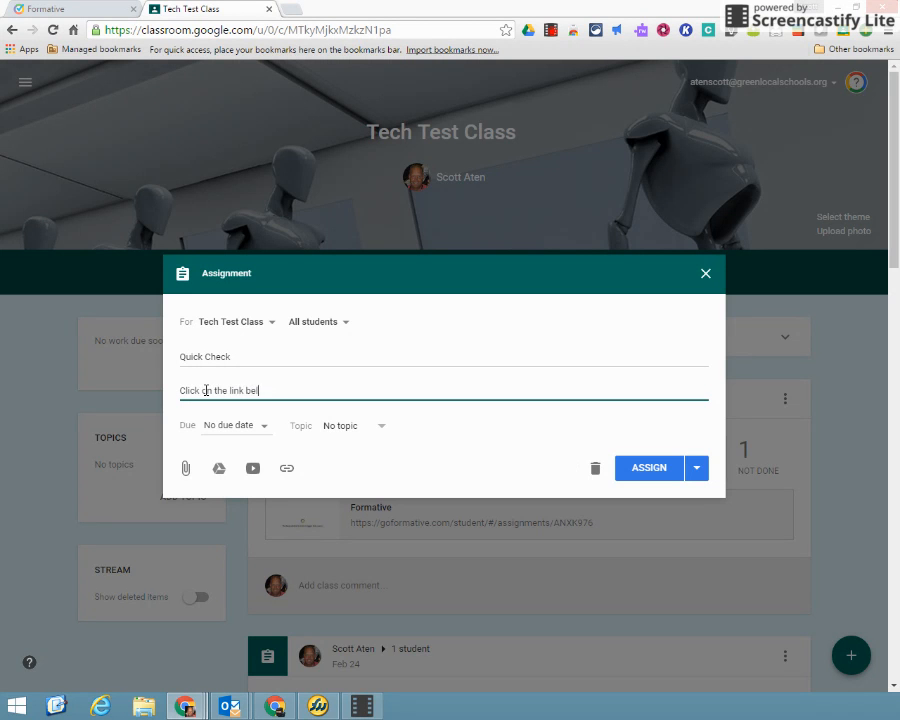
pyautogui.write('ow and sign-in with your google account')
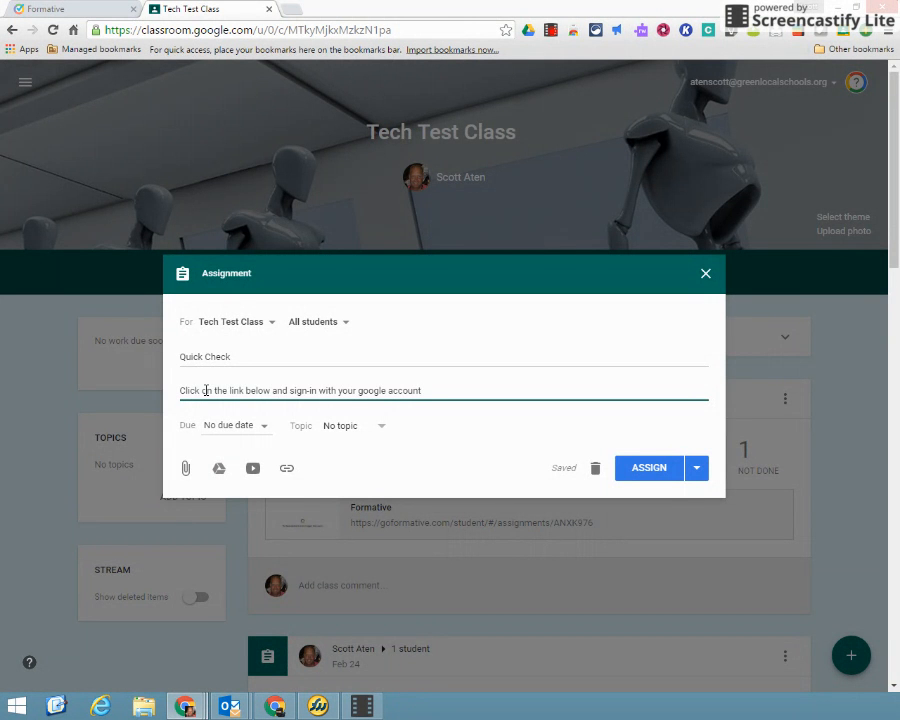
# Step: Attach the copied Formative link to the Quick Check assignment
pyautogui.click(287, 470)
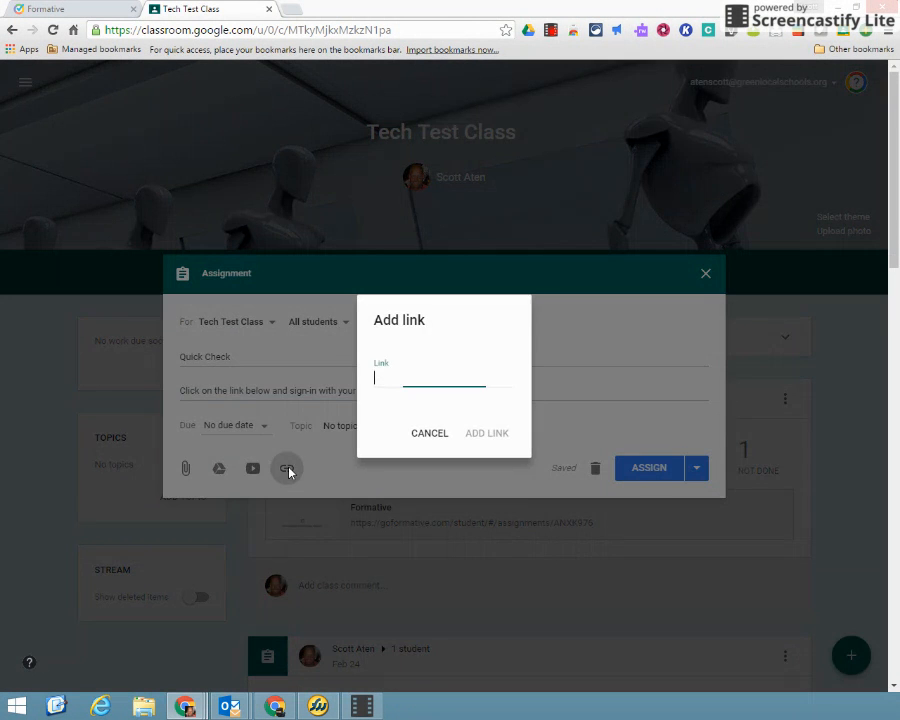
pyautogui.hotkey('ctrl', 'v')
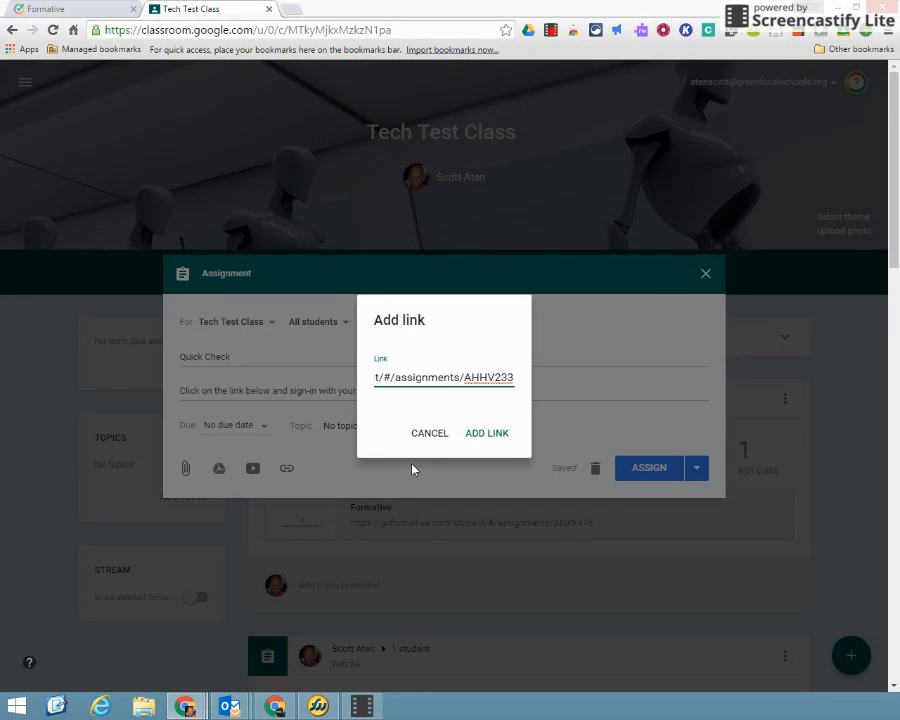
pyautogui.click(477, 436)
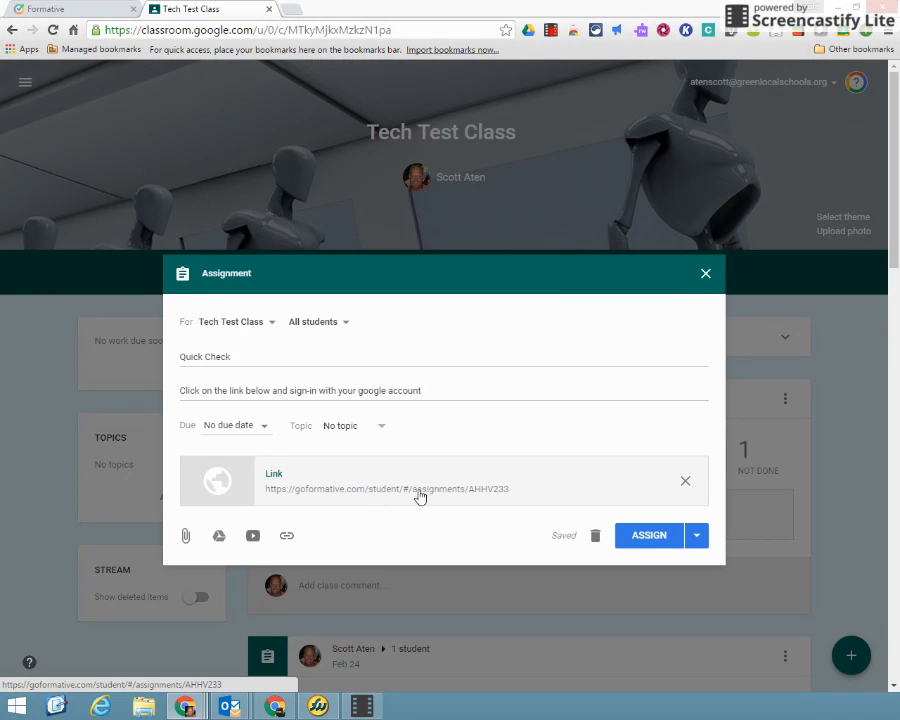
# Step: Limit the Quick Check assignment to the GLS Tech Integration student only and assign it
pyautogui.click(340, 320)
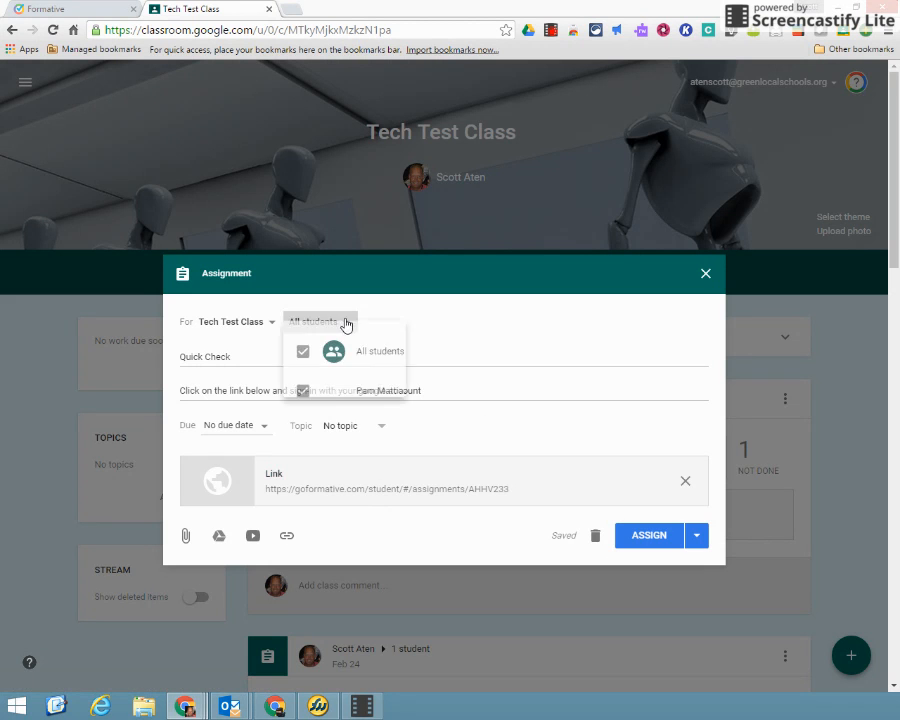
pyautogui.click(303, 363)
pyautogui.click(303, 442)
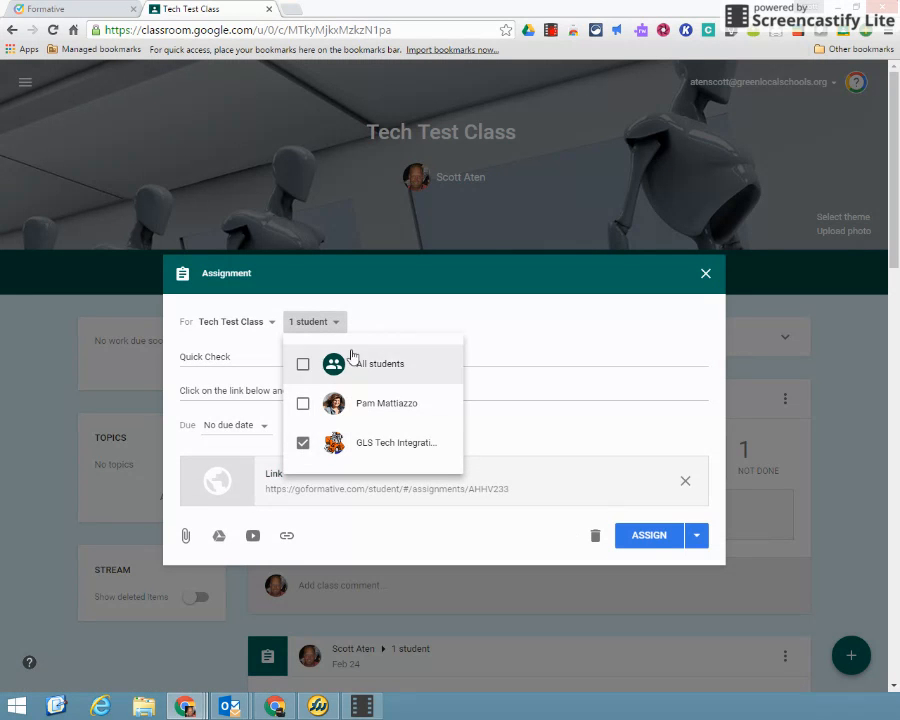
pyautogui.click(406, 326)
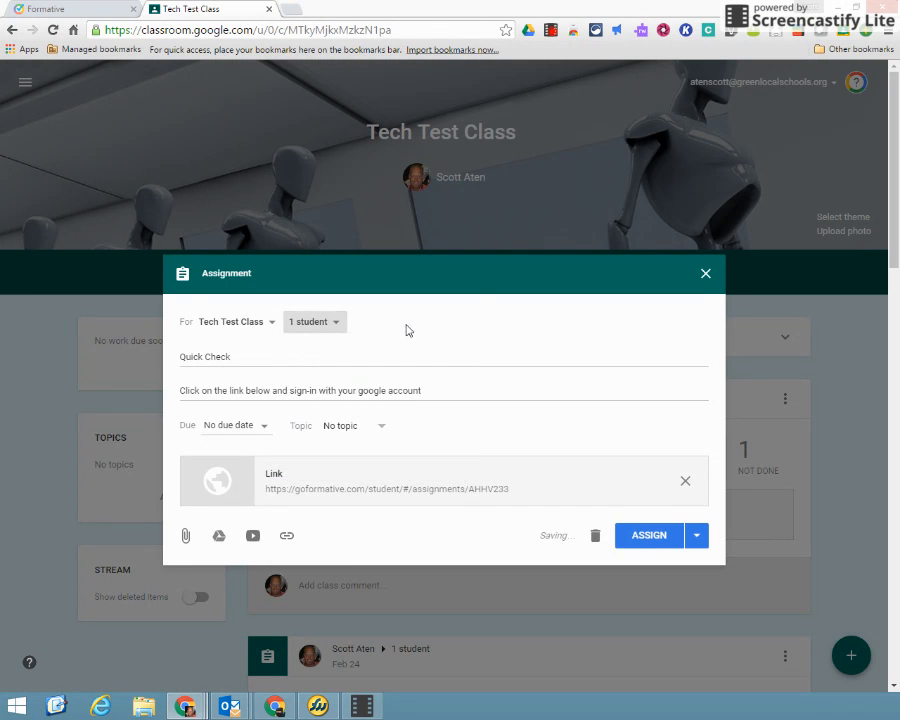
pyautogui.click(650, 537)
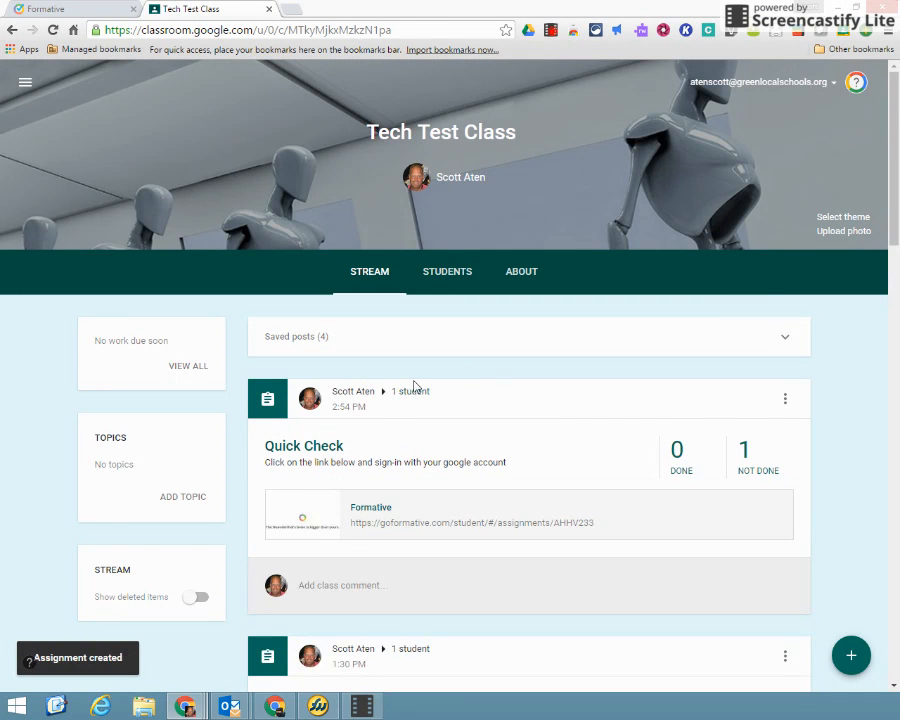
# Step: Switch to the student's Chrome window, refresh the class stream and open the Formative link in Quick Check
pyautogui.click(275, 707)
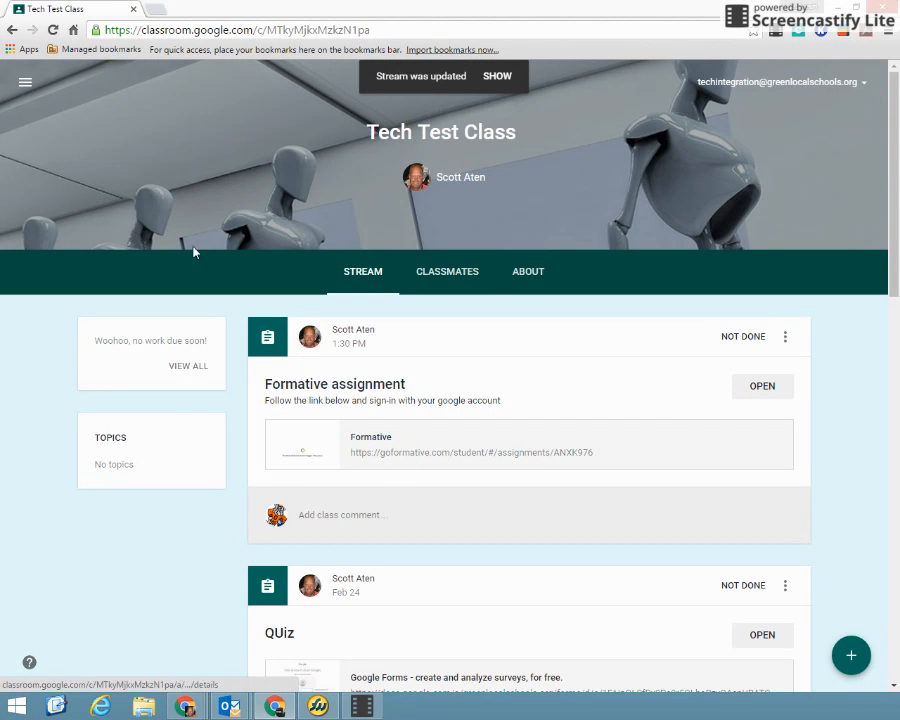
pyautogui.click(52, 29)
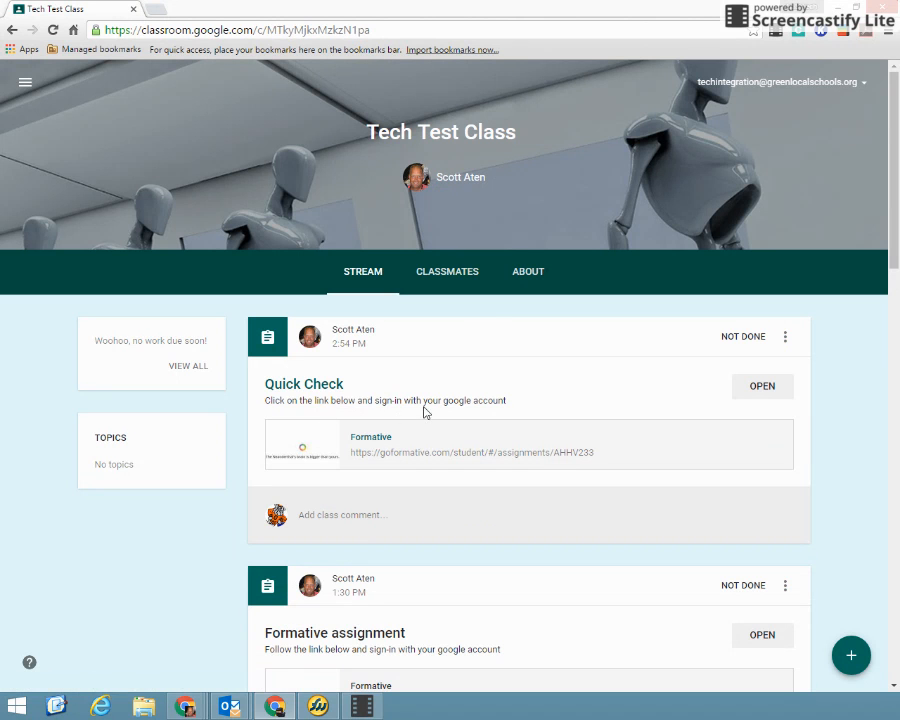
pyautogui.click(426, 457)
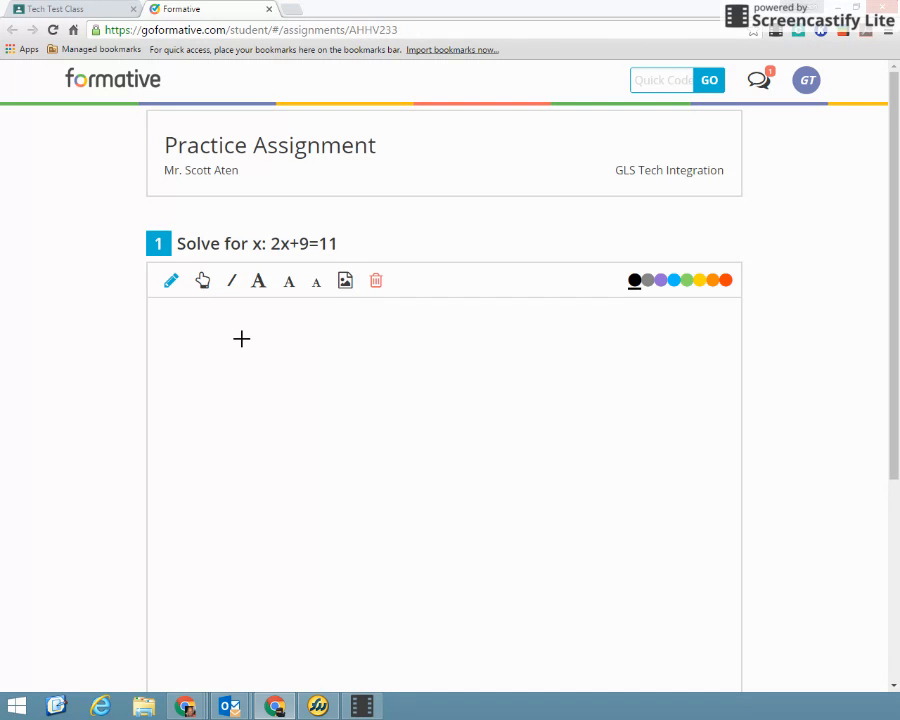
# Step: Handwrite on the student canvas 2x + 9 = 11, subtract 9 from both sides with underlines, and write 2x = 2
pyautogui.moveTo(240, 340)
pyautogui.mouseDown()
pyautogui.moveTo(256, 364)
pyautogui.moveTo(297, 360)
pyautogui.moveTo(306, 350)
pyautogui.moveTo(326, 365)
pyautogui.moveTo(356, 344)
pyautogui.moveTo(357, 354)
pyautogui.moveTo(382, 364)
pyautogui.moveTo(412, 366)
pyautogui.mouseUp()
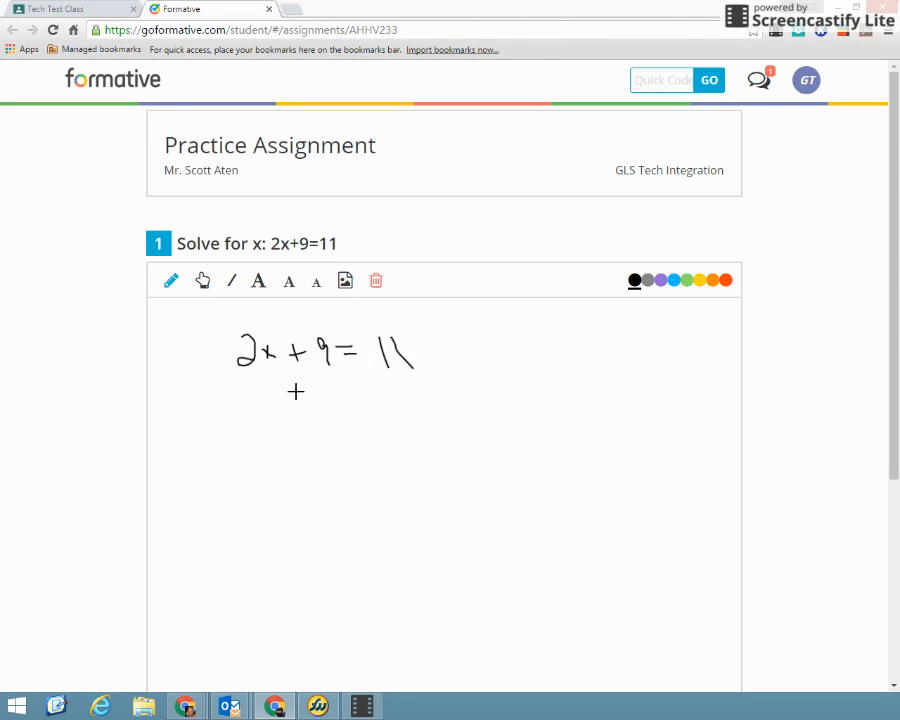
pyautogui.moveTo(295, 390)
pyautogui.mouseDown()
pyautogui.moveTo(333, 390)
pyautogui.moveTo(335, 400)
pyautogui.mouseUp()
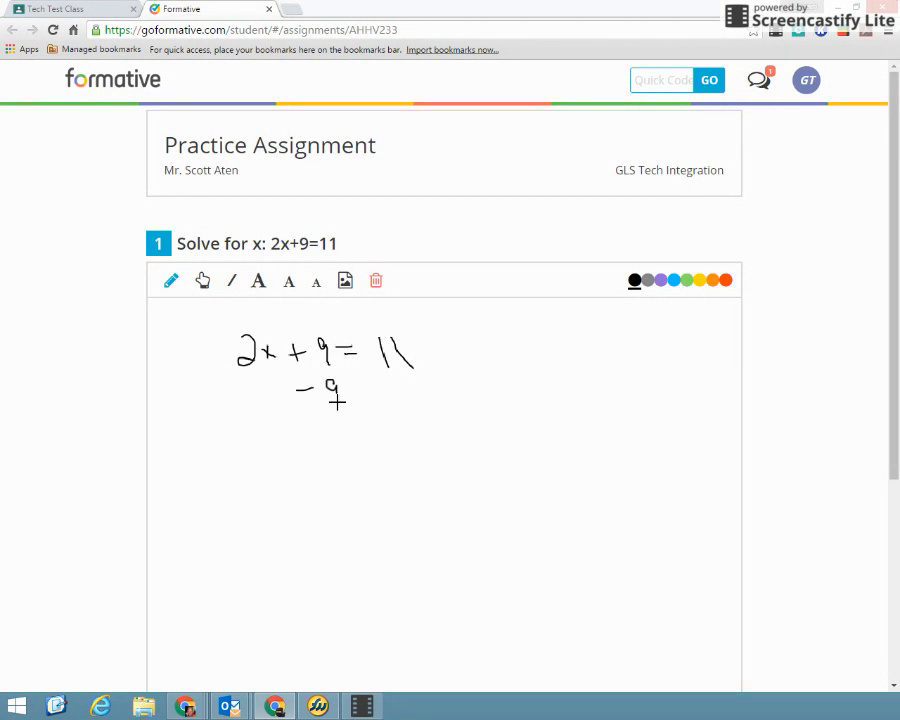
pyautogui.moveTo(409, 381); pyautogui.dragTo(408, 398)
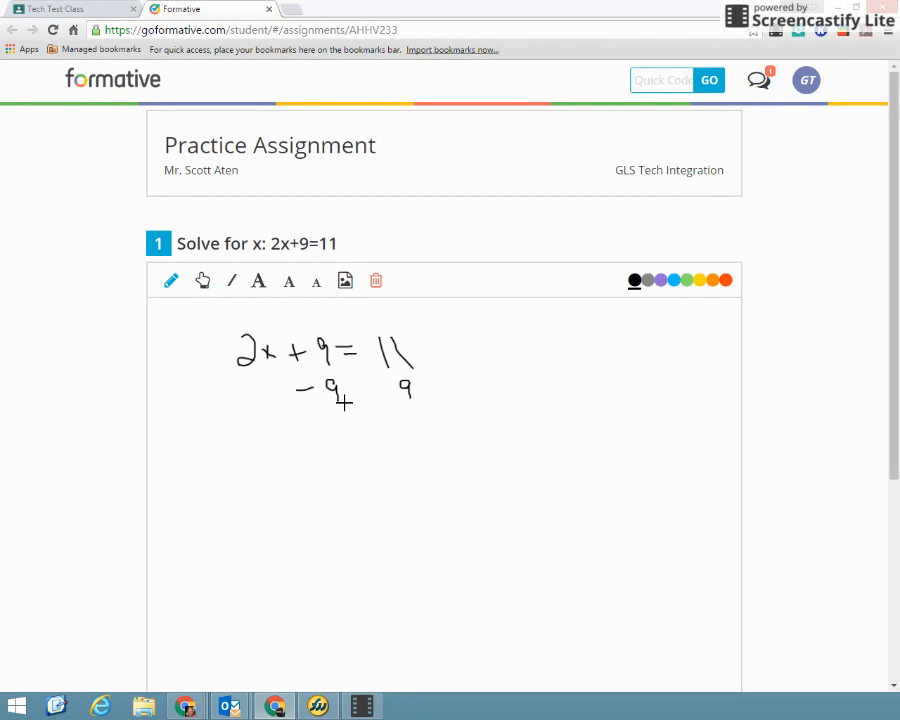
pyautogui.moveTo(296, 409); pyautogui.dragTo(430, 404)
pyautogui.moveTo(255, 430)
pyautogui.mouseDown()
pyautogui.moveTo(272, 450)
pyautogui.moveTo(290, 450)
pyautogui.moveTo(281, 451)
pyautogui.mouseUp()
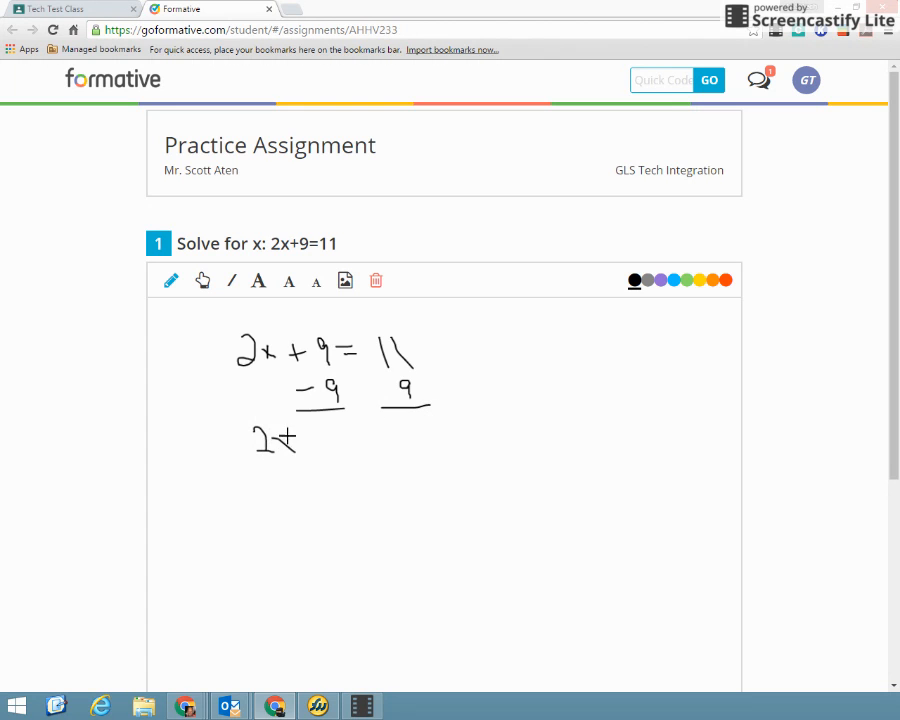
pyautogui.moveTo(347, 433); pyautogui.dragTo(368, 441)
pyautogui.moveTo(379, 429); pyautogui.dragTo(386, 451)
# Step: Switch to the teacher's Chrome window and open the Live Results of Practice Assignment at the student's response
pyautogui.moveTo(195, 709)
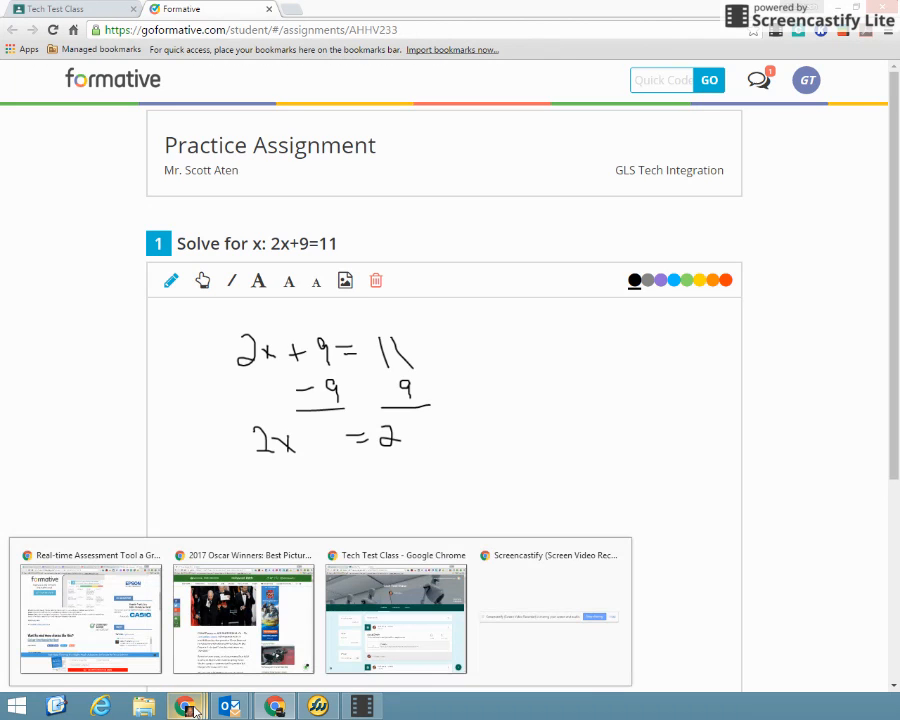
pyautogui.moveTo(420, 643)
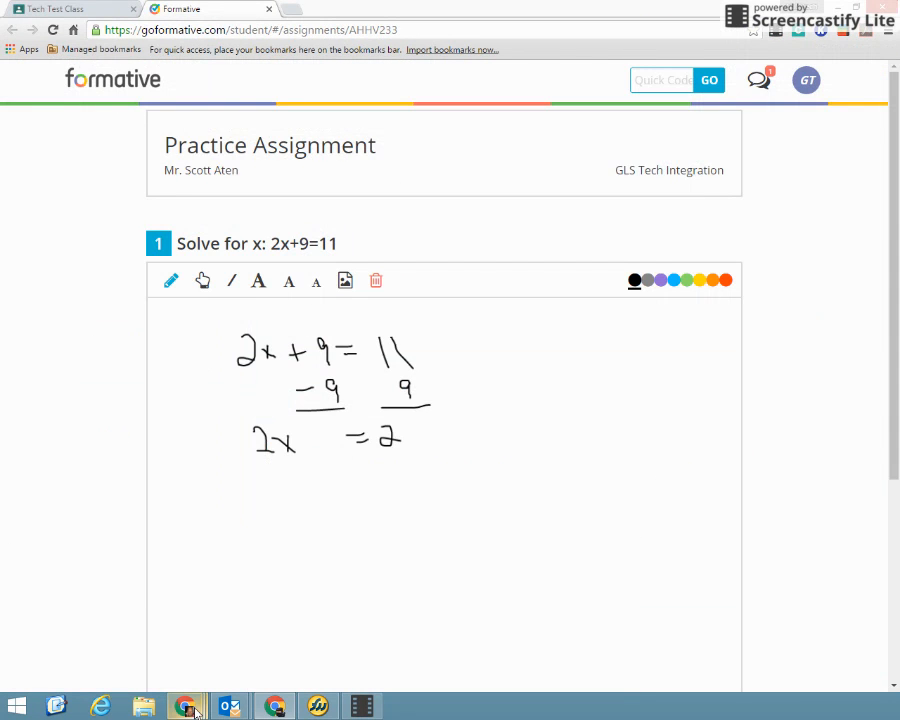
pyautogui.click(345, 595)
pyautogui.click(72, 10)
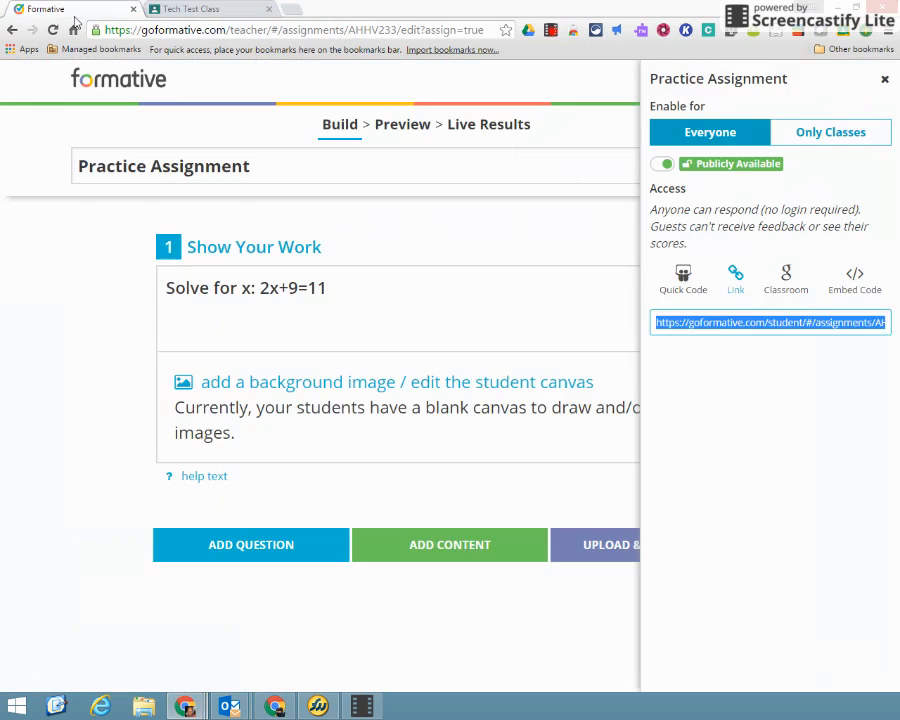
pyautogui.click(483, 130)
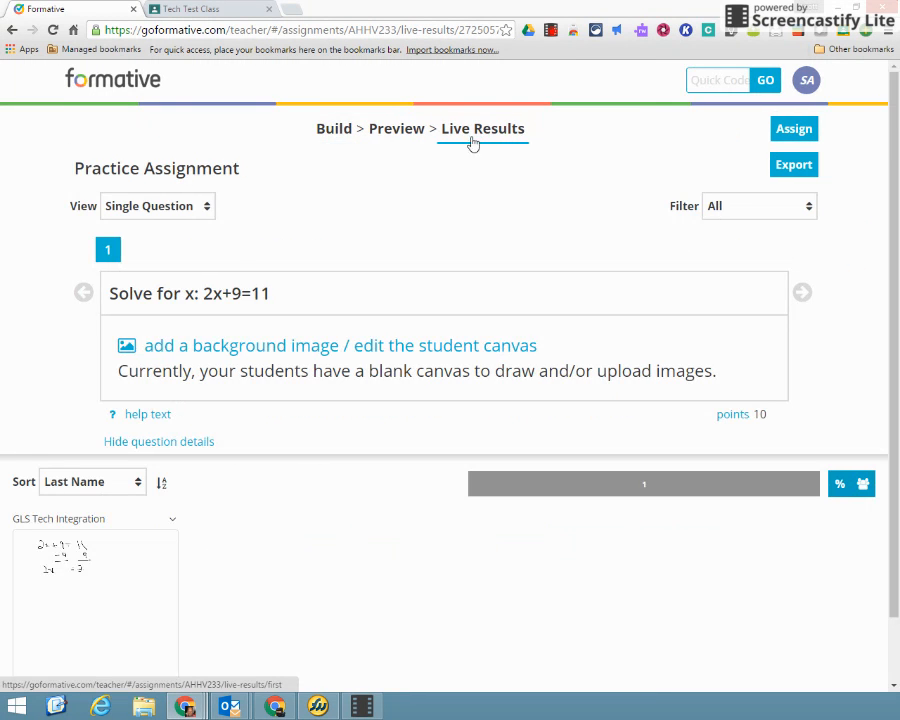
pyautogui.scroll(-1, 220, 535)
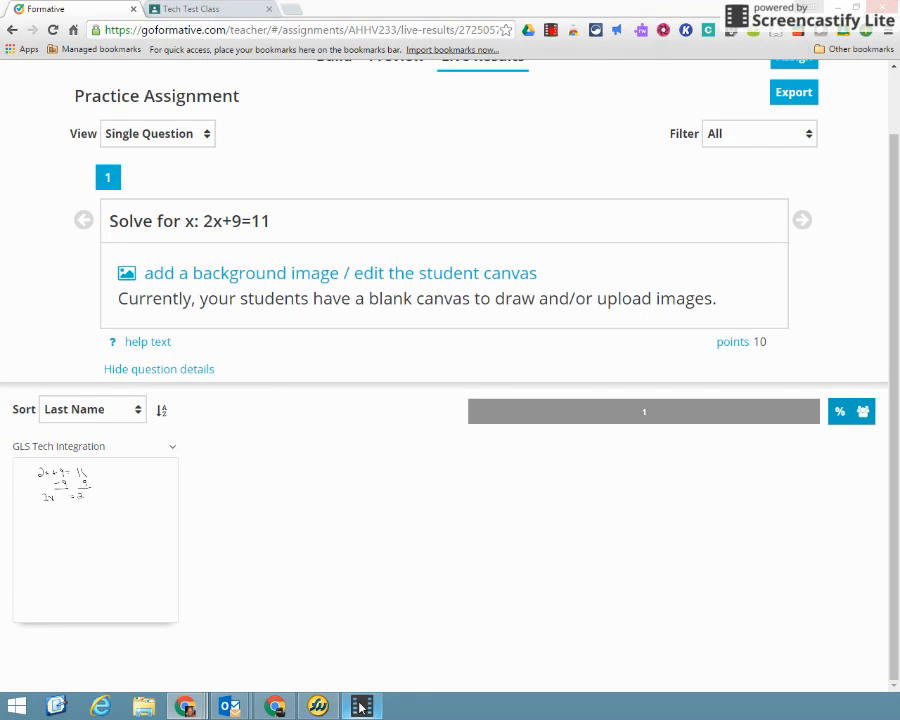
# Step: Switch back to the student's Chrome window, write x = 1 below the work and circle it
pyautogui.click(276, 708)
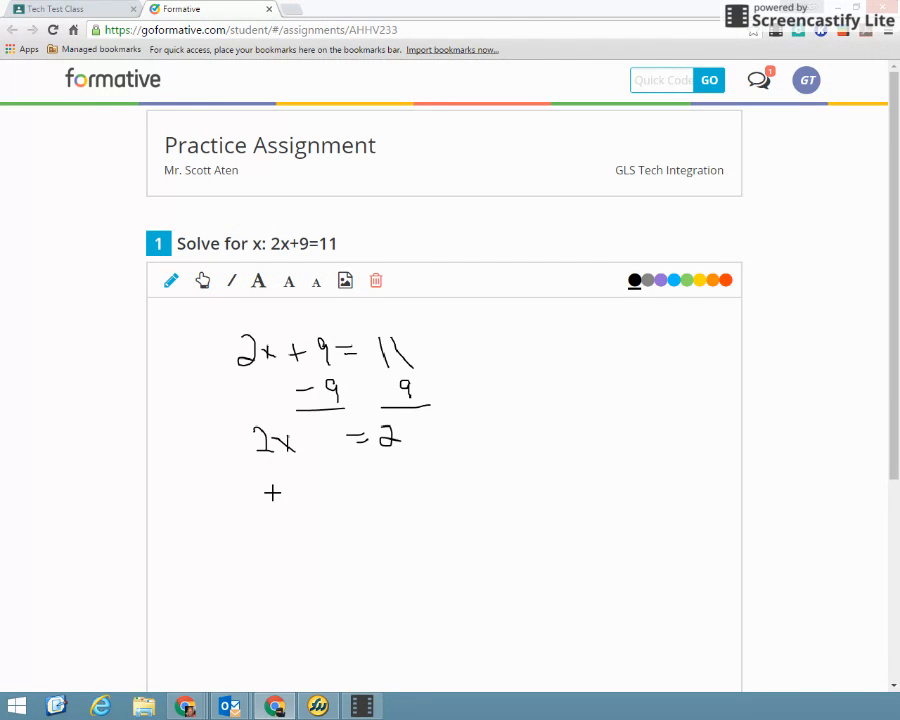
pyautogui.moveTo(275, 492)
pyautogui.mouseDown()
pyautogui.moveTo(292, 507)
pyautogui.moveTo(283, 516)
pyautogui.moveTo(331, 494)
pyautogui.moveTo(369, 510)
pyautogui.mouseUp()
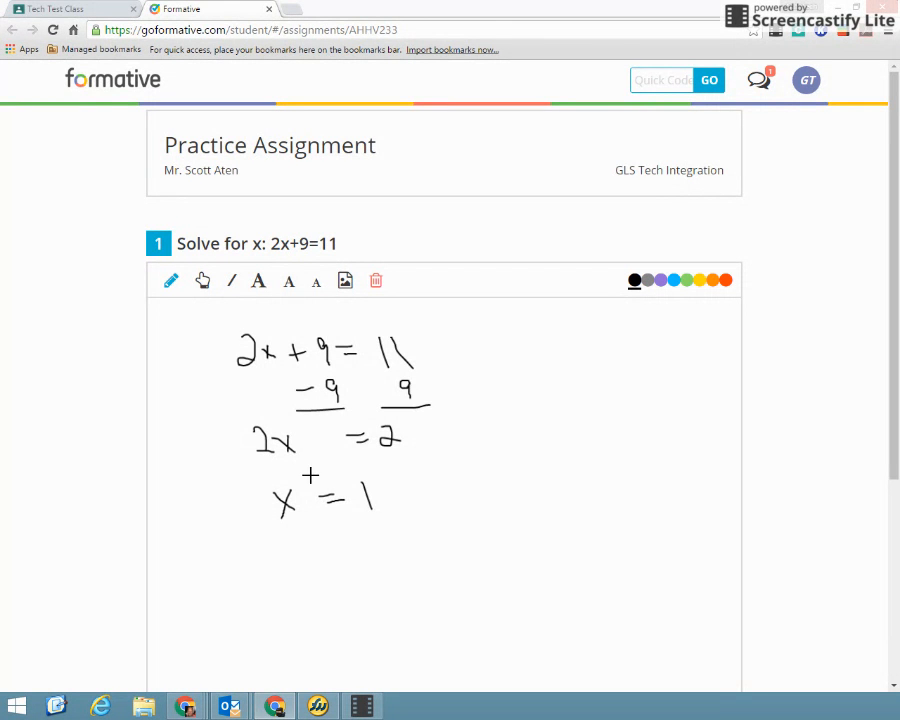
pyautogui.moveTo(285, 478)
pyautogui.mouseDown()
pyautogui.moveTo(365, 530)
pyautogui.moveTo(284, 475)
pyautogui.mouseUp()
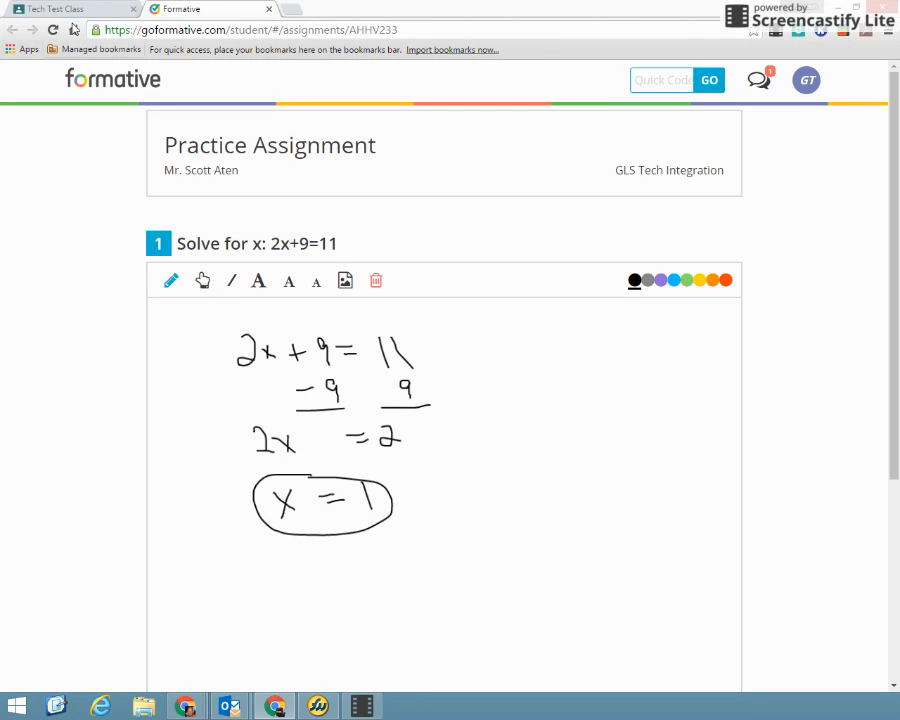
# Step: Return to the teacher's live results window and score the student's response 10 points
pyautogui.moveTo(186, 708)
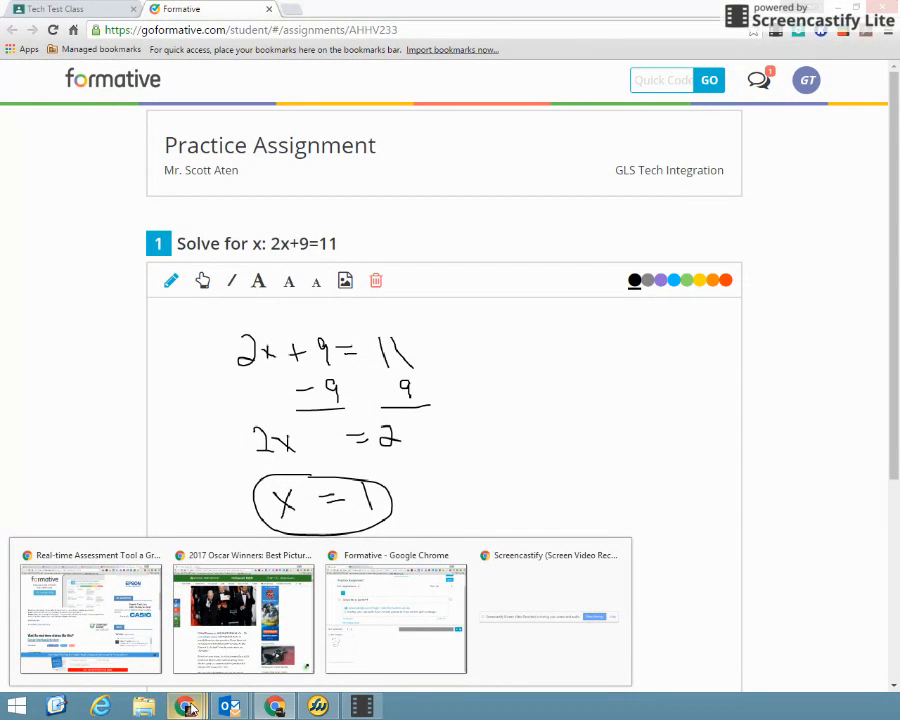
pyautogui.moveTo(506, 630)
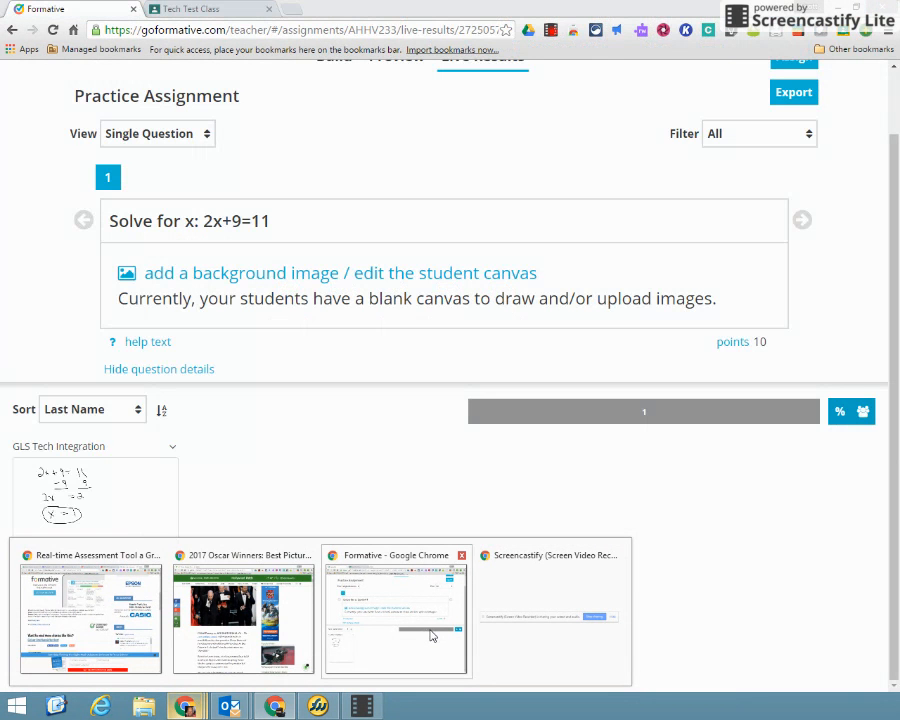
pyautogui.click(432, 636)
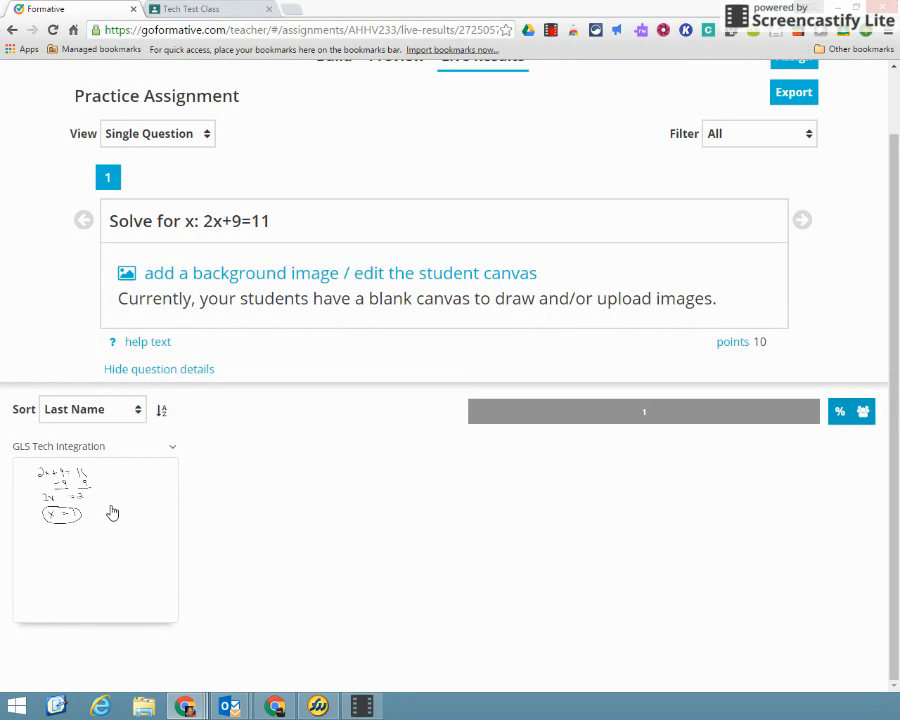
pyautogui.moveTo(110, 510)
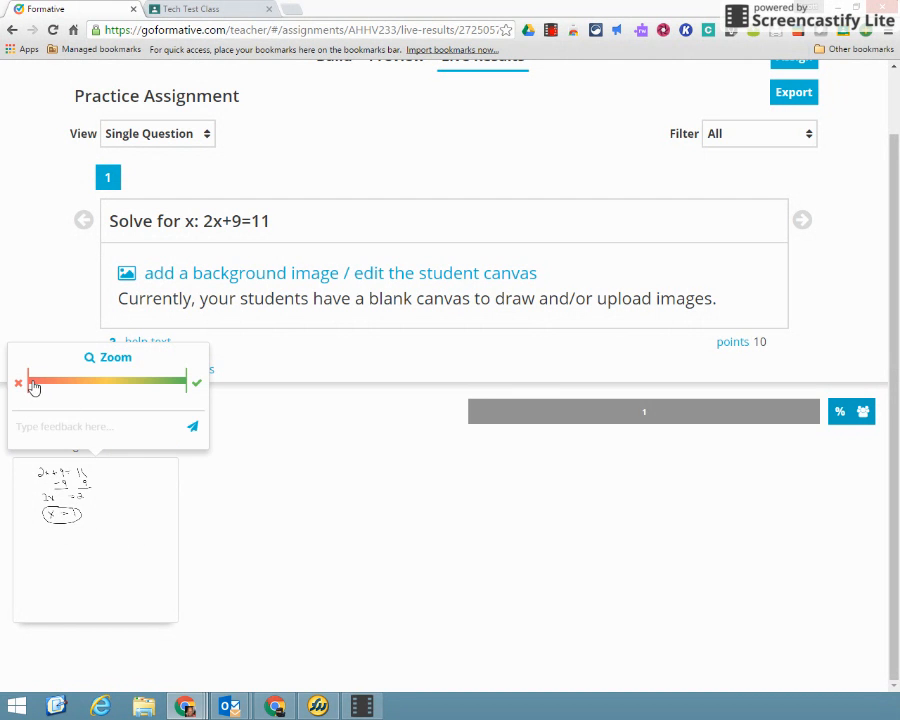
pyautogui.moveTo(35, 388); pyautogui.dragTo(196, 387)
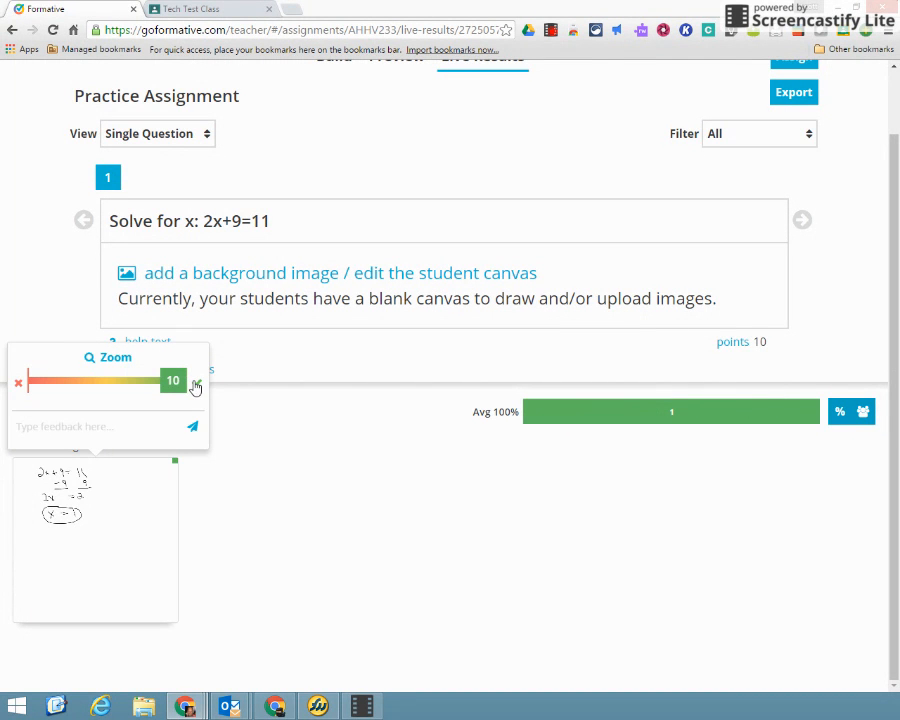
# Step: Send the student the feedback "I like how you showed your work"
pyautogui.click(81, 431)
pyautogui.write('I like how you')
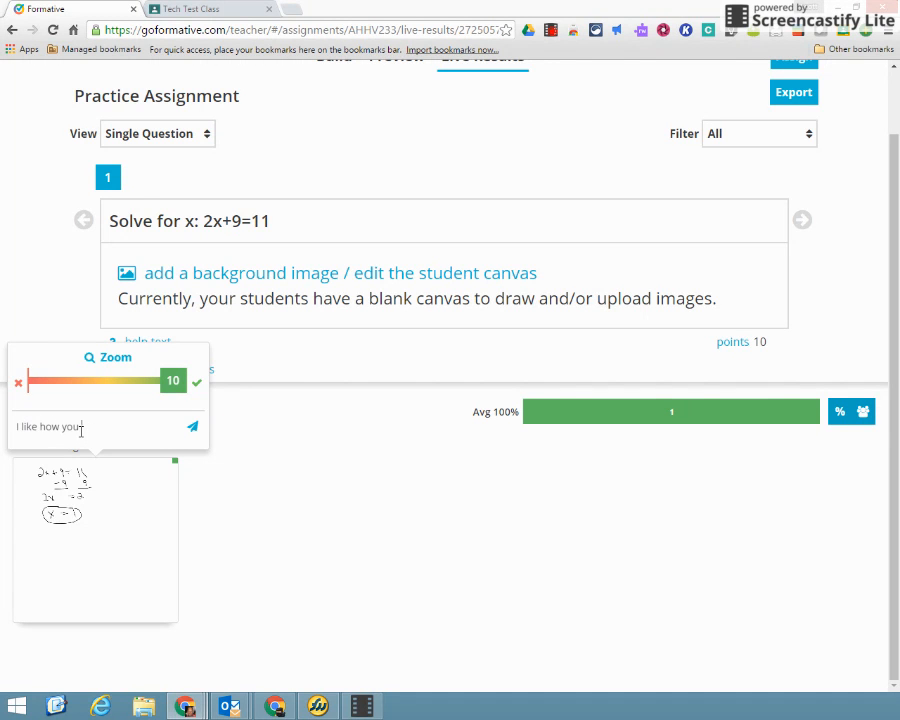
pyautogui.write(' showed your work')
pyautogui.press('Return')
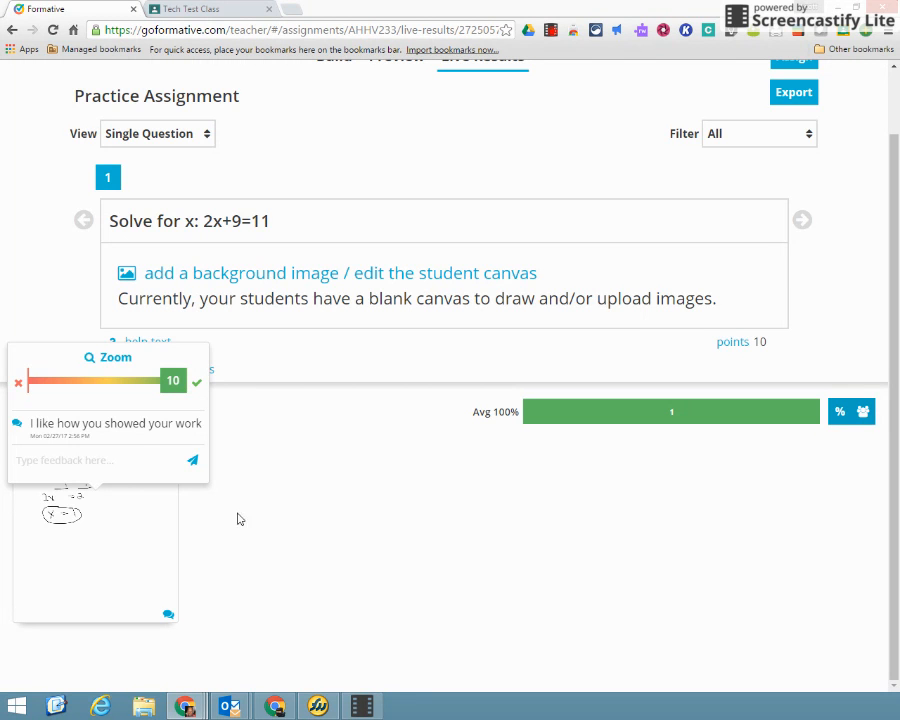
# Step: Look over the live results page and view the student's response enlarged, then close the enlarged view
pyautogui.scroll(1, 284, 512)
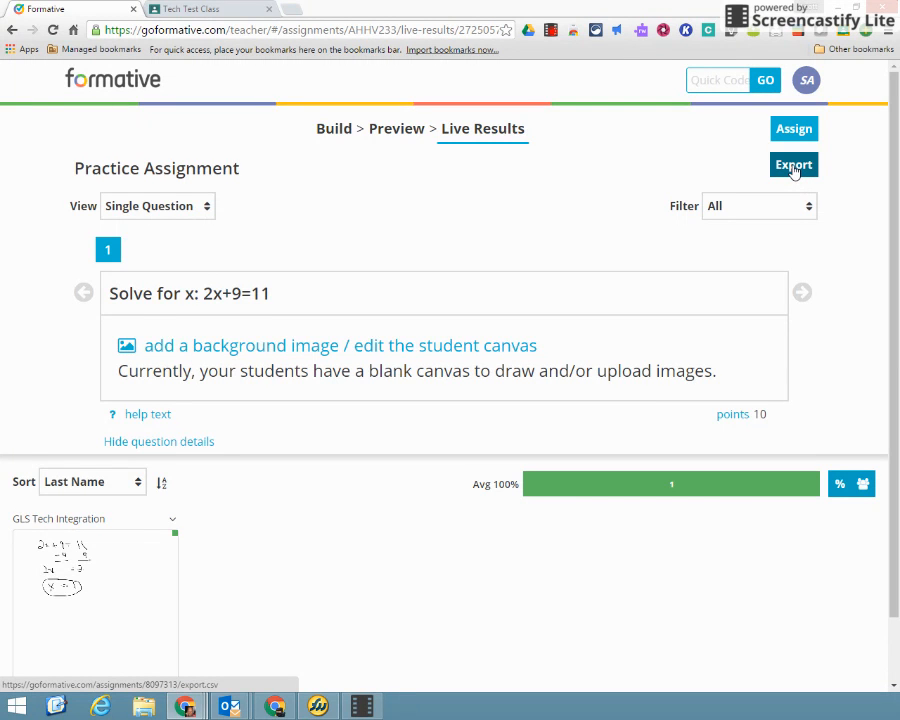
pyautogui.scroll(-1, 556, 261)
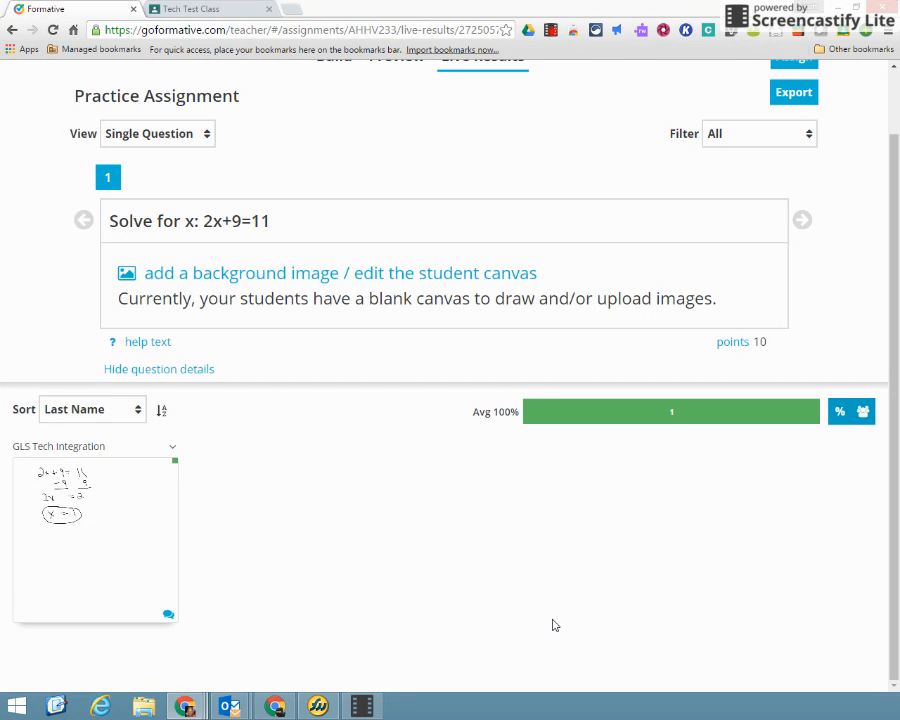
pyautogui.click(108, 543)
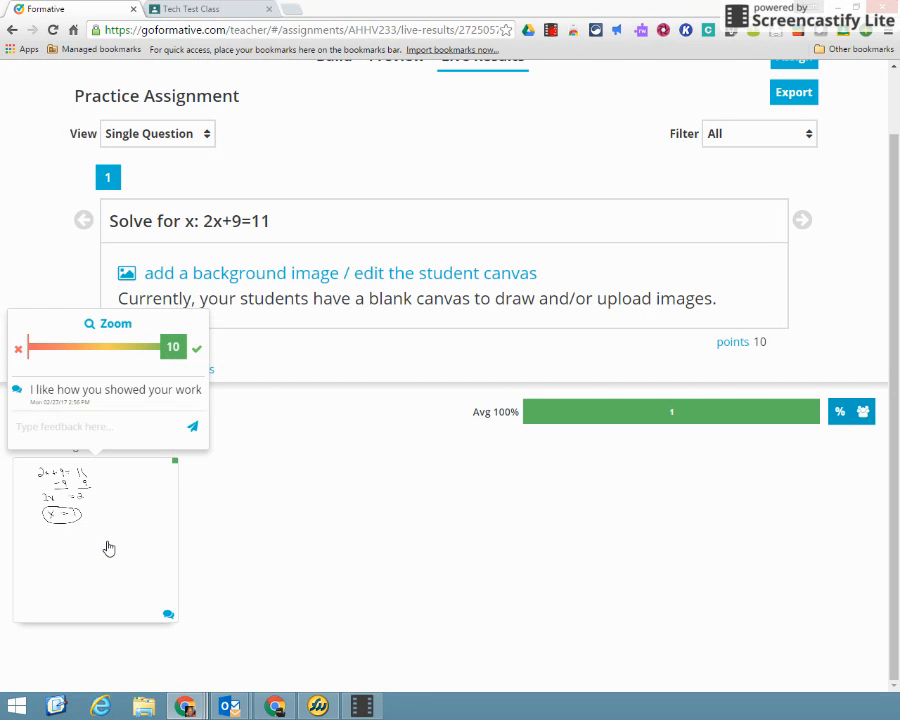
pyautogui.click(109, 325)
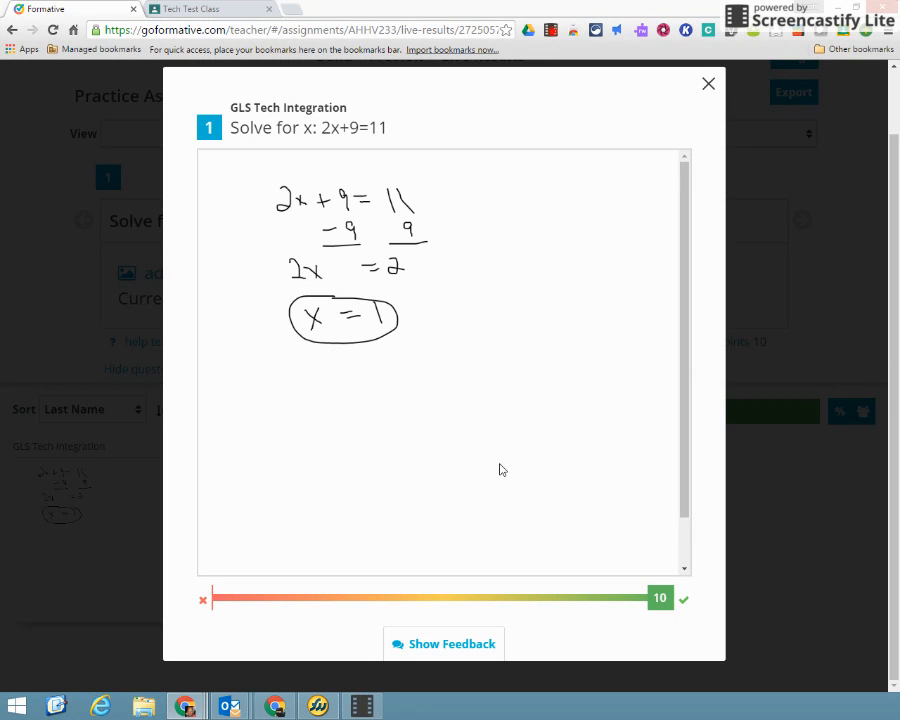
pyautogui.click(707, 85)
pyautogui.scroll(1, 366, 420)
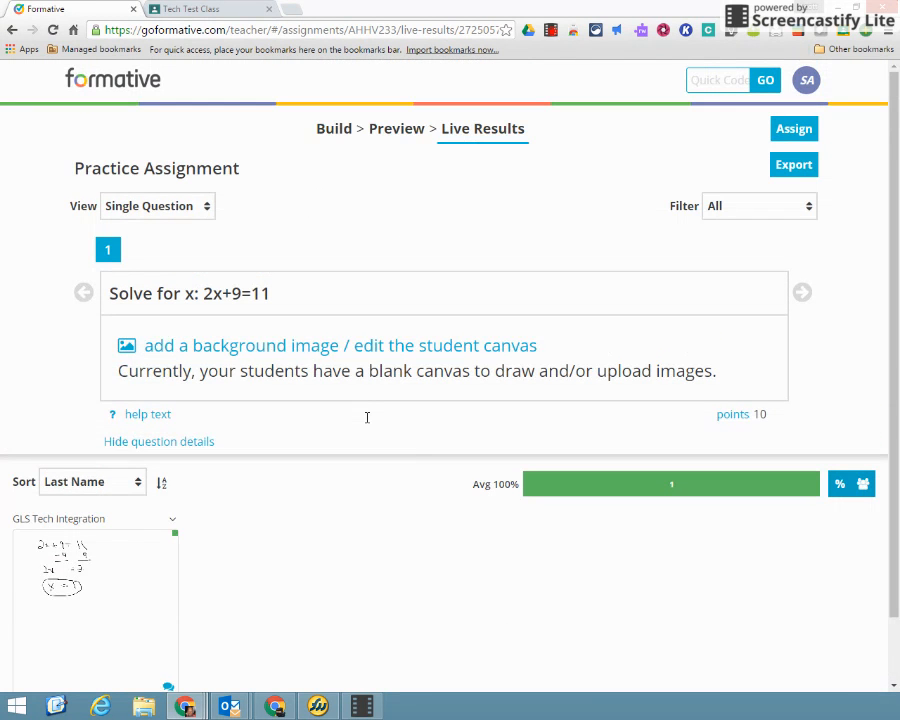